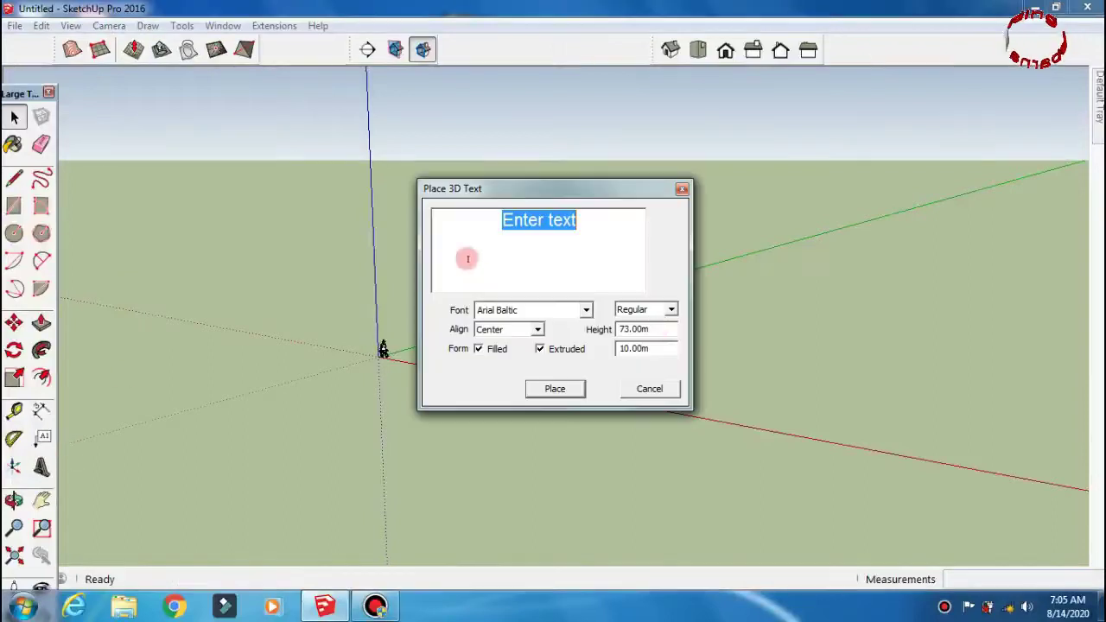
Step: Place the 3D text 'cara cepat bikin boxs girder kcic' and scale it flat to half height
type("bikin")
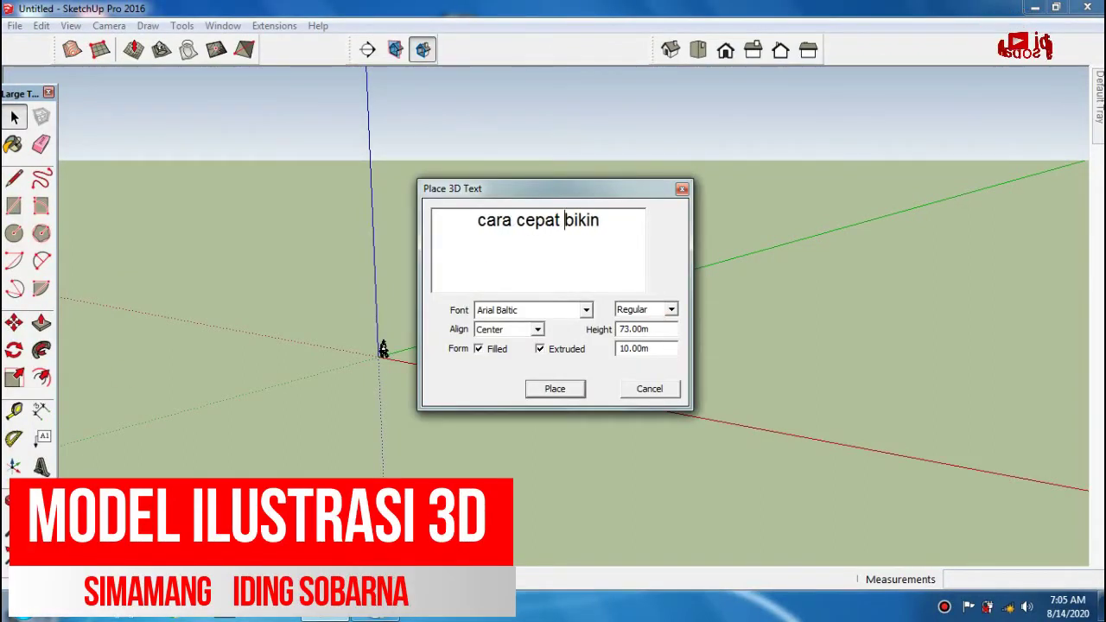
type(" boxs girder kcic")
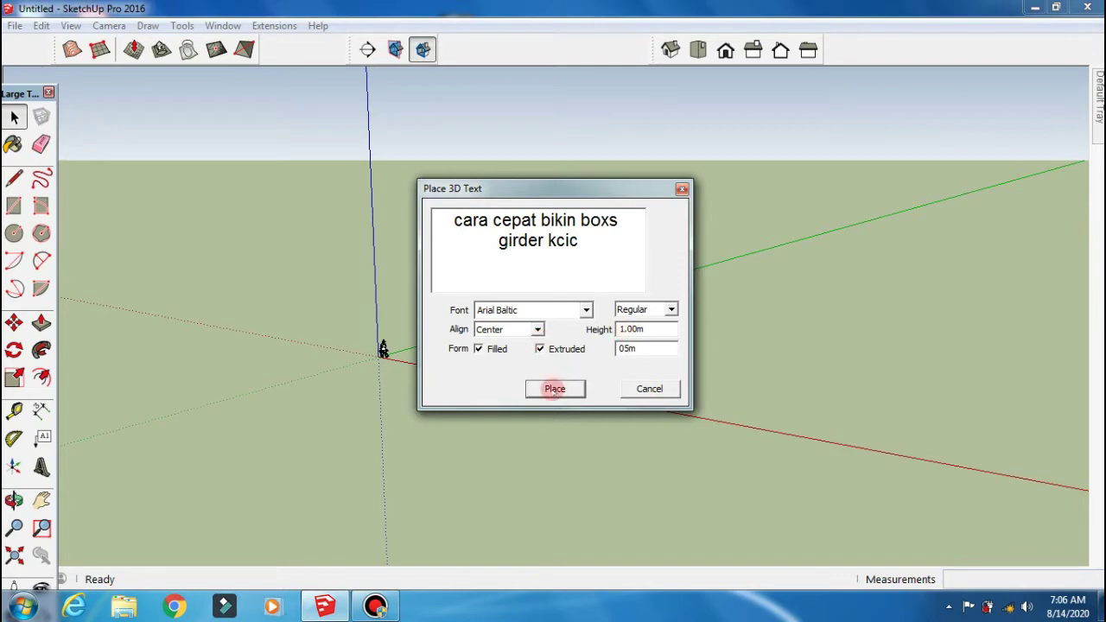
left_click(555, 389)
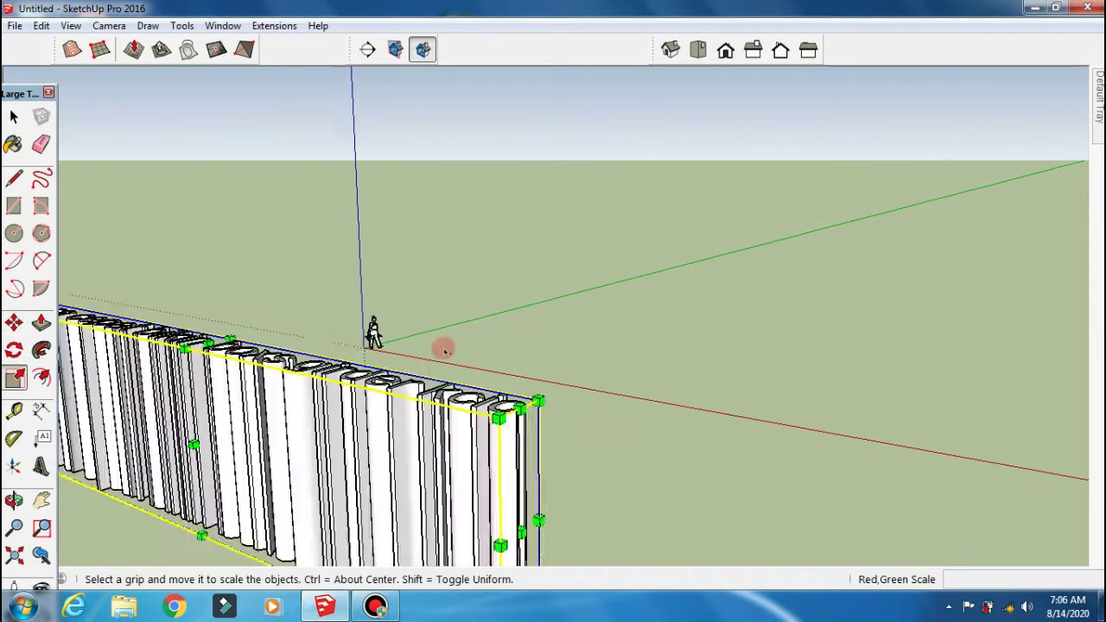
left_click_drag(444, 346, 510, 534)
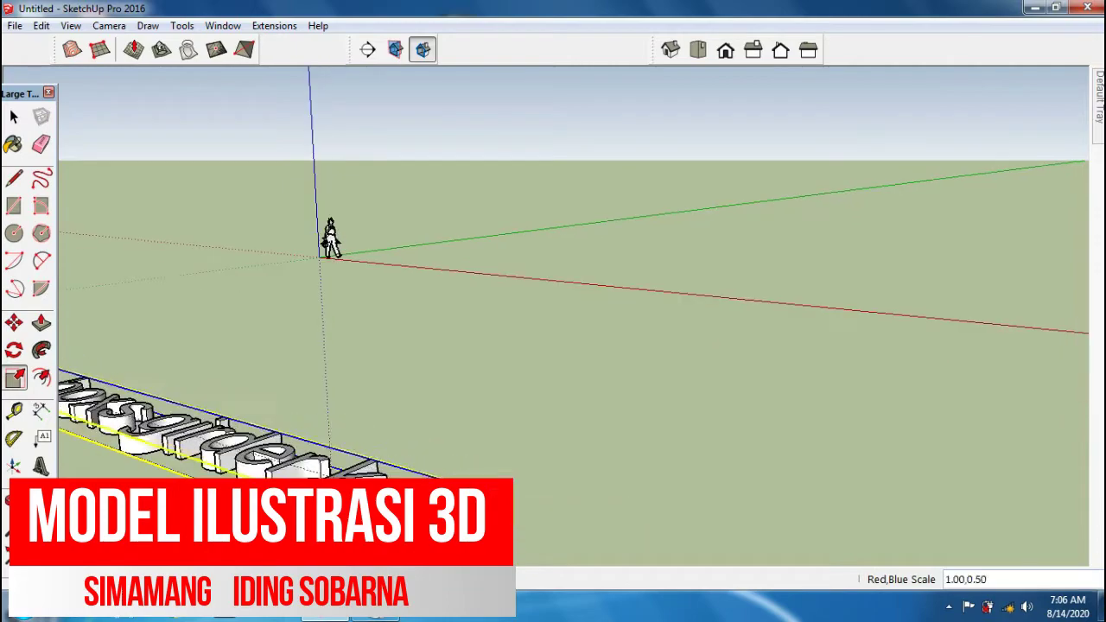
Step: Slide the flattened text along the red axis to near the origin
scroll(661, 424, "down", 3)
left_click(698, 49)
scroll(550, 397, "up", 5)
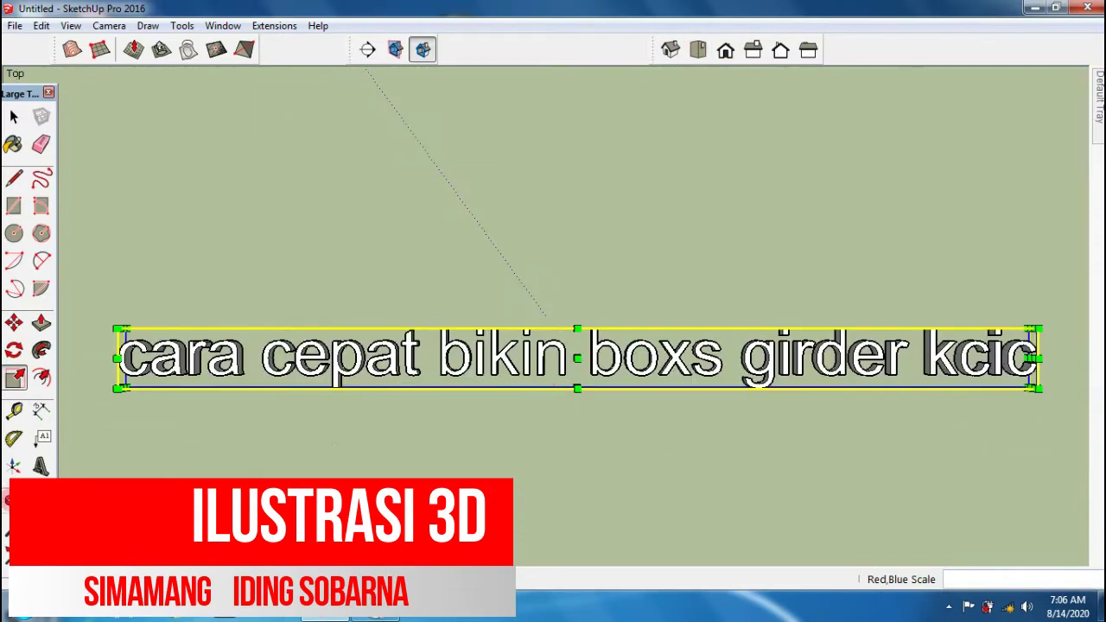
middle_click_drag(252, 432, 398, 348)
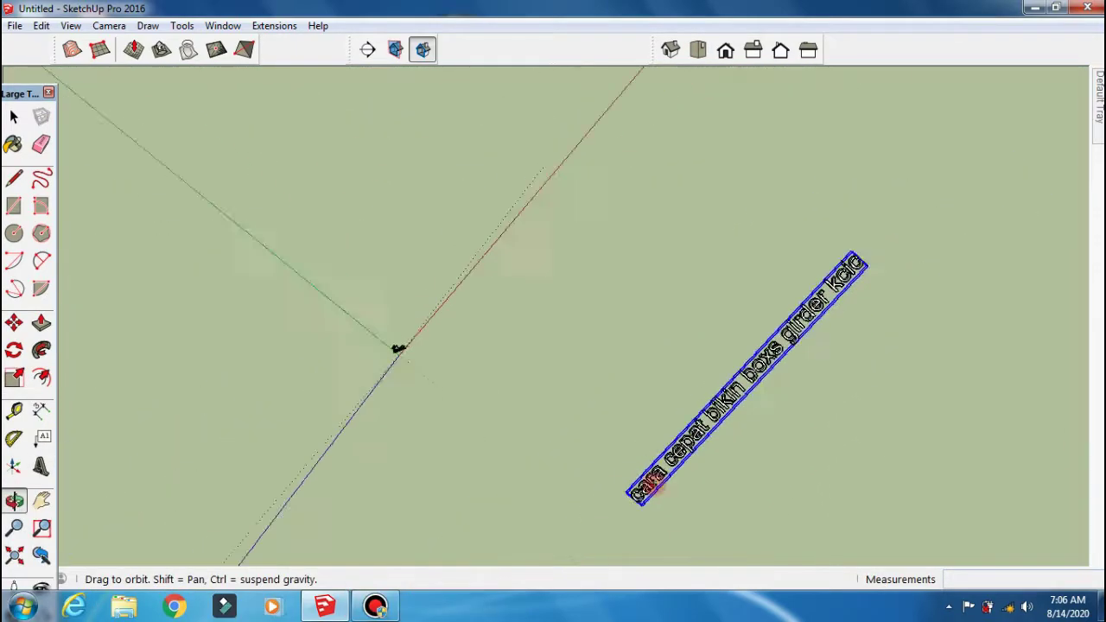
mouse_move(654, 488)
left_mouse_down()
mouse_move(704, 476)
mouse_move(440, 333)
mouse_move(593, 274)
mouse_move(603, 319)
mouse_move(586, 334)
left_mouse_up()
left_click_drag(614, 480, 715, 381)
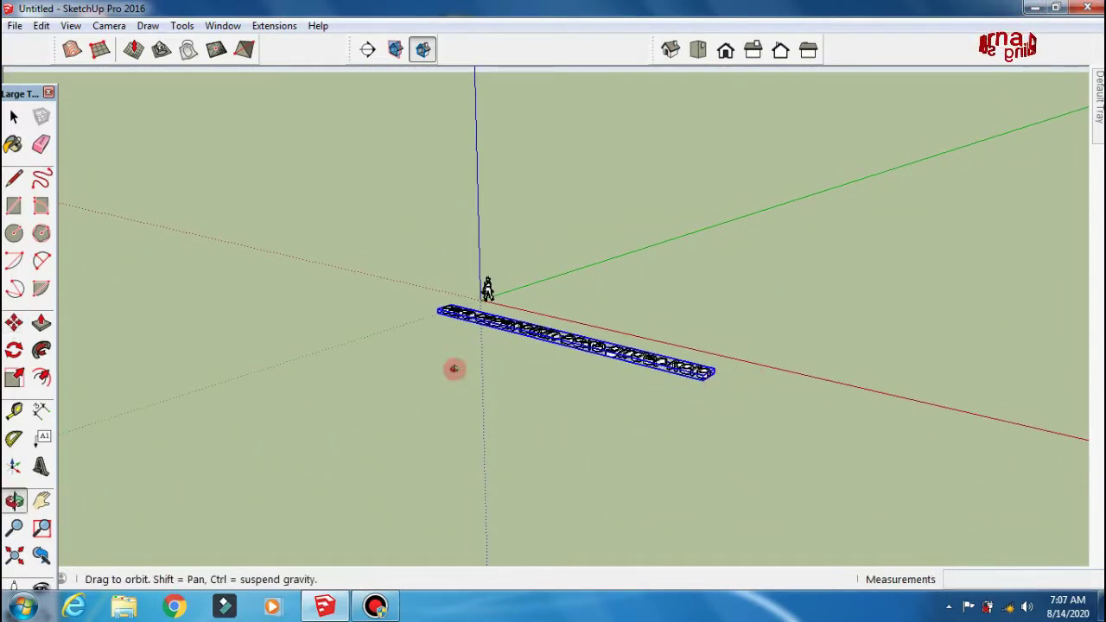
mouse_move(454, 368)
middle_mouse_down()
mouse_move(671, 492)
mouse_move(576, 388)
mouse_move(450, 449)
mouse_move(406, 415)
middle_mouse_up()
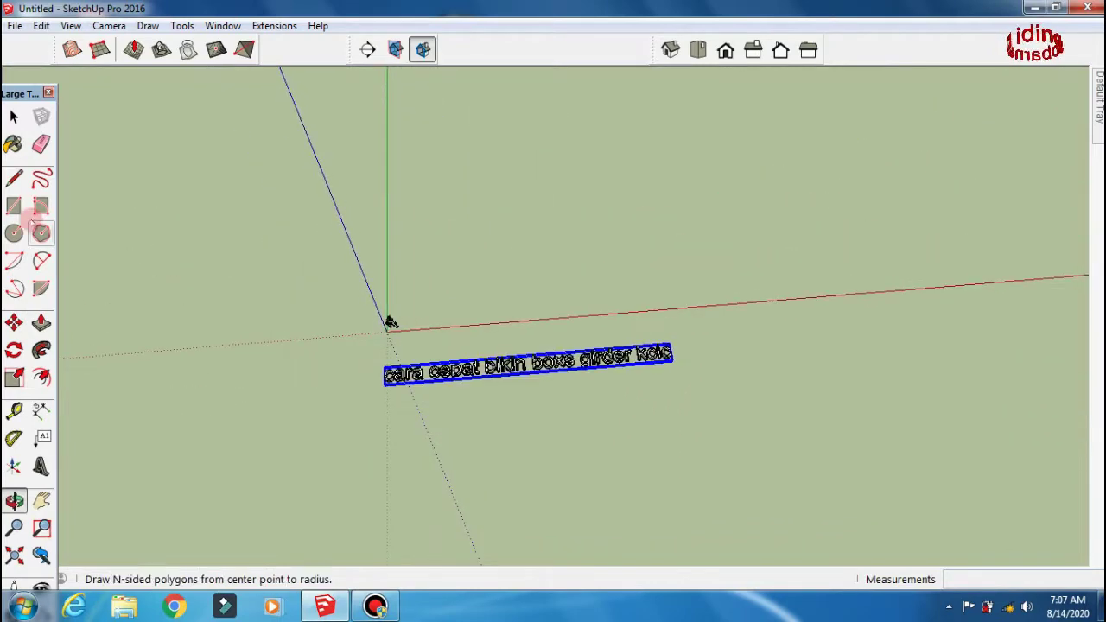
Step: Finish the rectangle behind the text and push/pull it up into a tall box
left_click(637, 277)
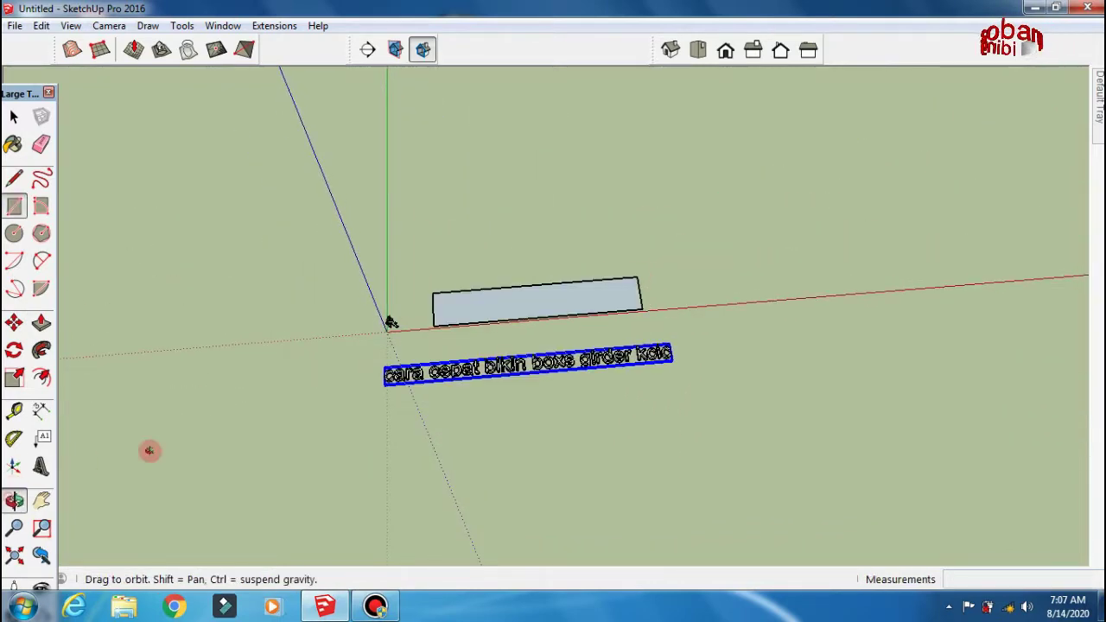
mouse_move(147, 449)
middle_mouse_down()
mouse_move(734, 309)
mouse_move(393, 367)
middle_mouse_up()
key("p")
left_click_drag(393, 367, 380, 215)
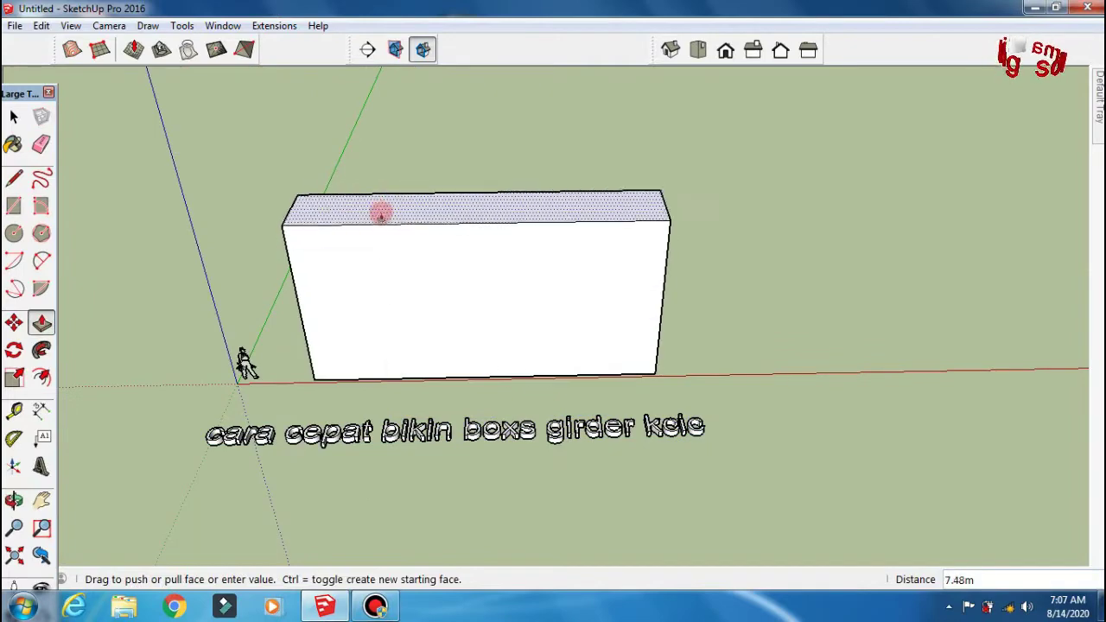
middle_click_drag(246, 363, 417, 212)
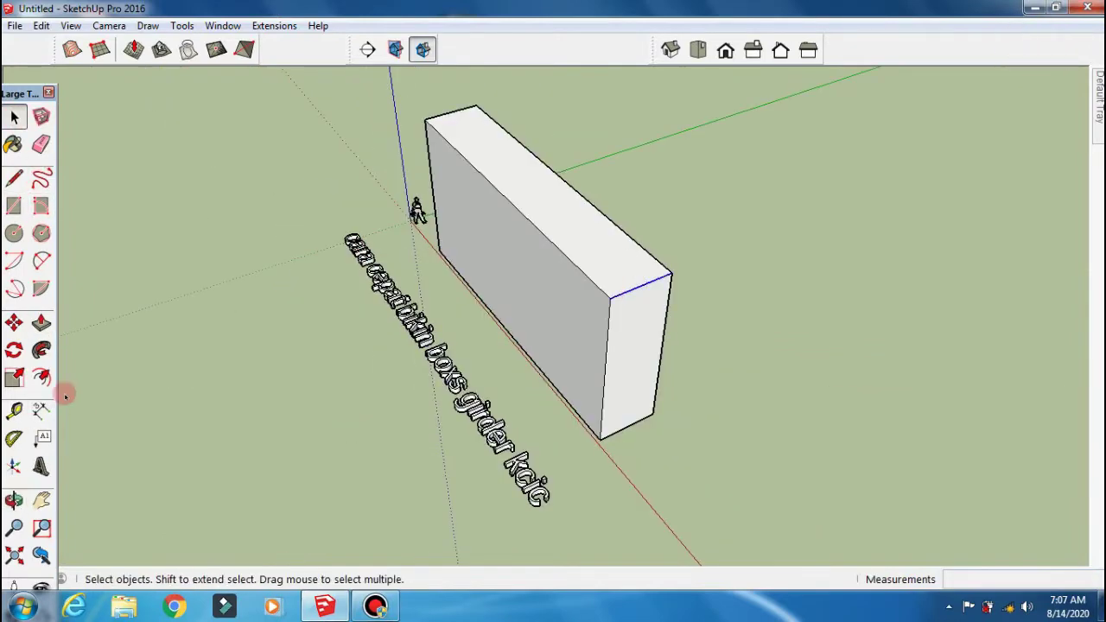
Step: Move the box's top end edge to slope its side
left_click(647, 286)
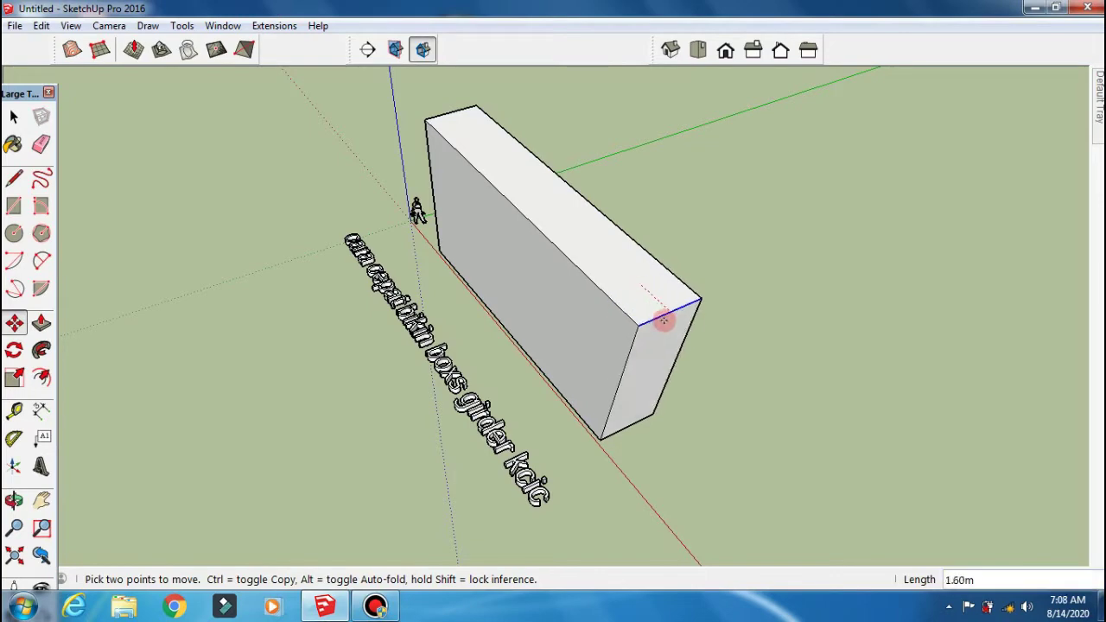
left_click(14, 501)
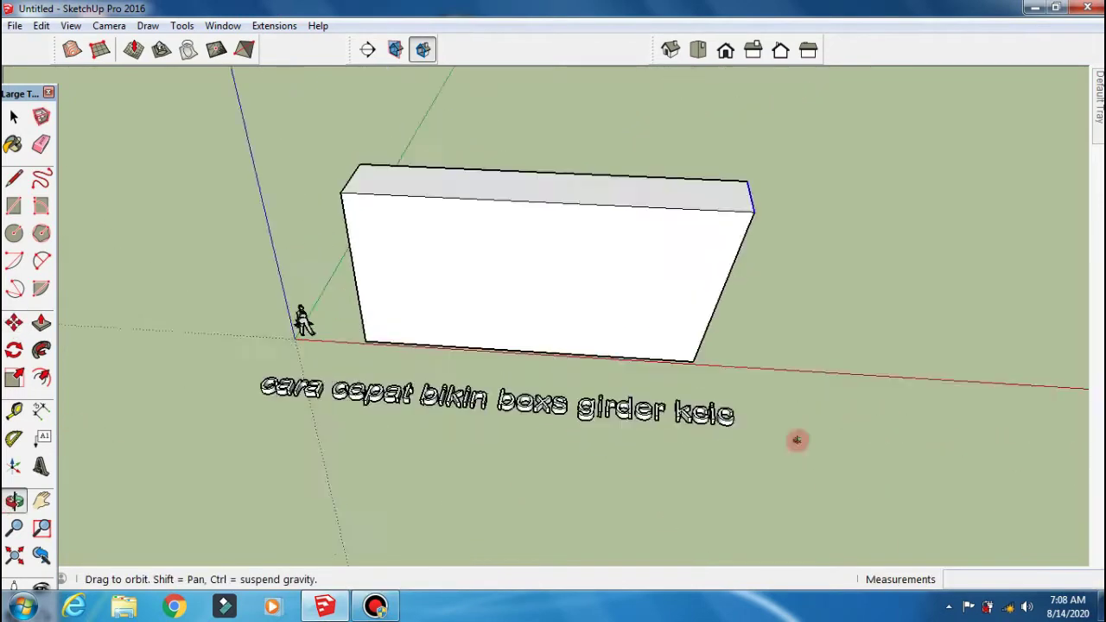
left_click_drag(795, 439, 519, 484)
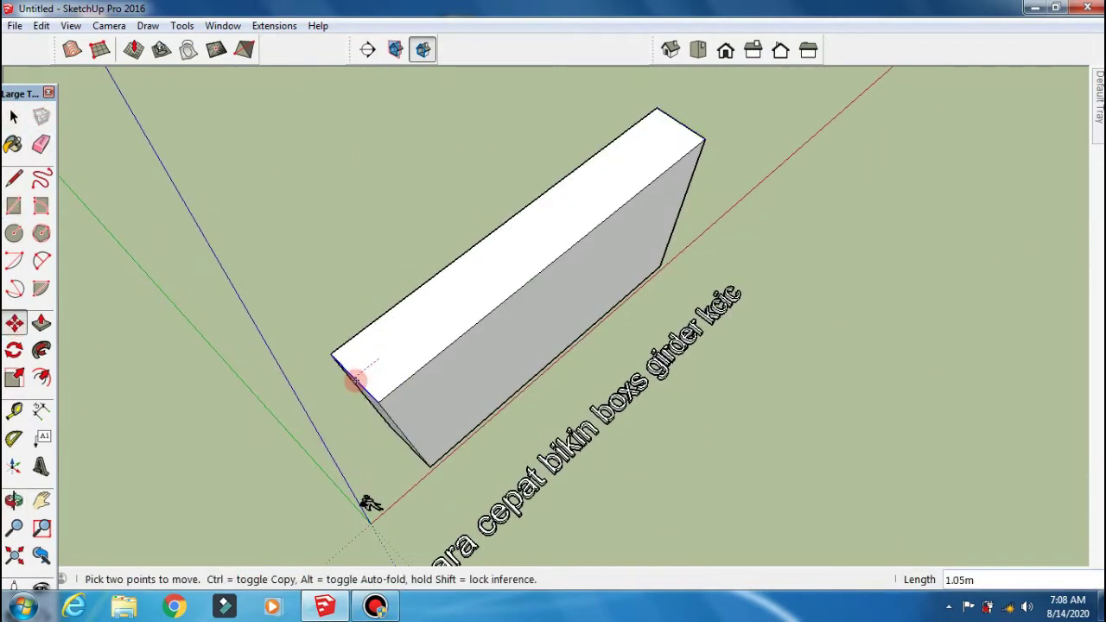
middle_click_drag(472, 346, 646, 320)
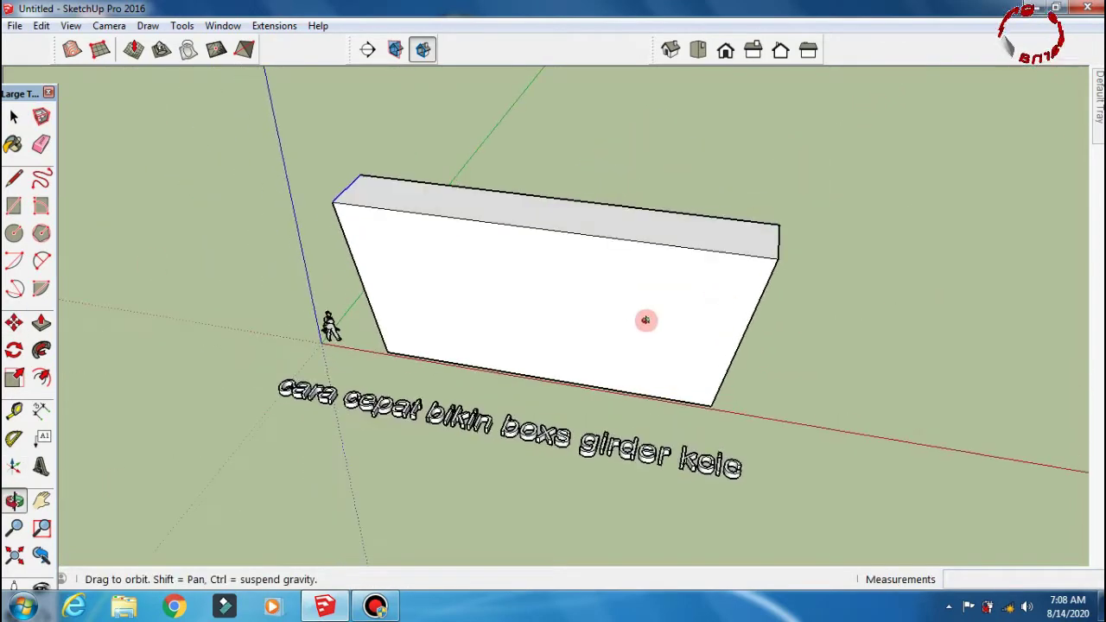
Step: Raise the box's top face 2.00m to form the top slab
left_click(41, 324)
left_click_drag(566, 217, 566, 184)
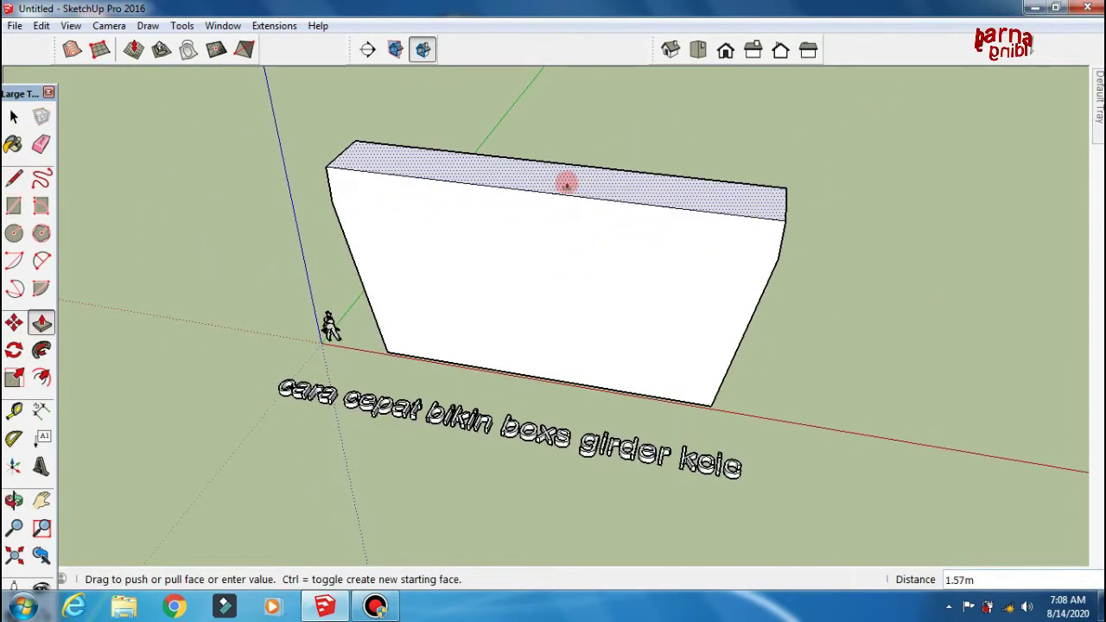
key("Return")
middle_click_drag(566, 184, 661, 321)
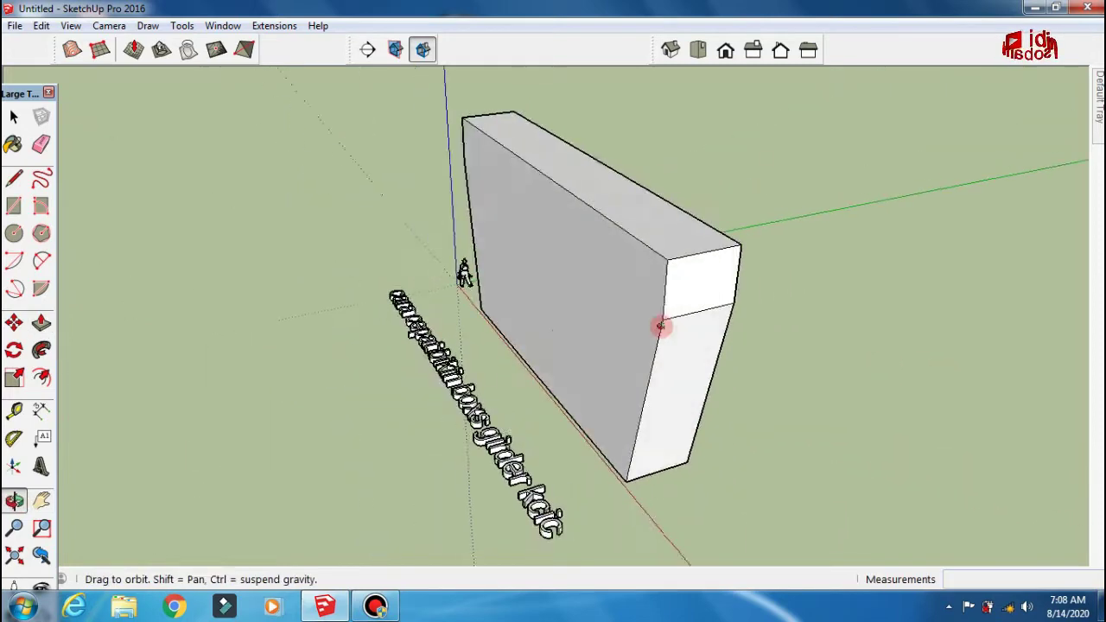
Step: Extend the upper end faces outward into flanges on both sides, the second by 1
left_click(645, 283)
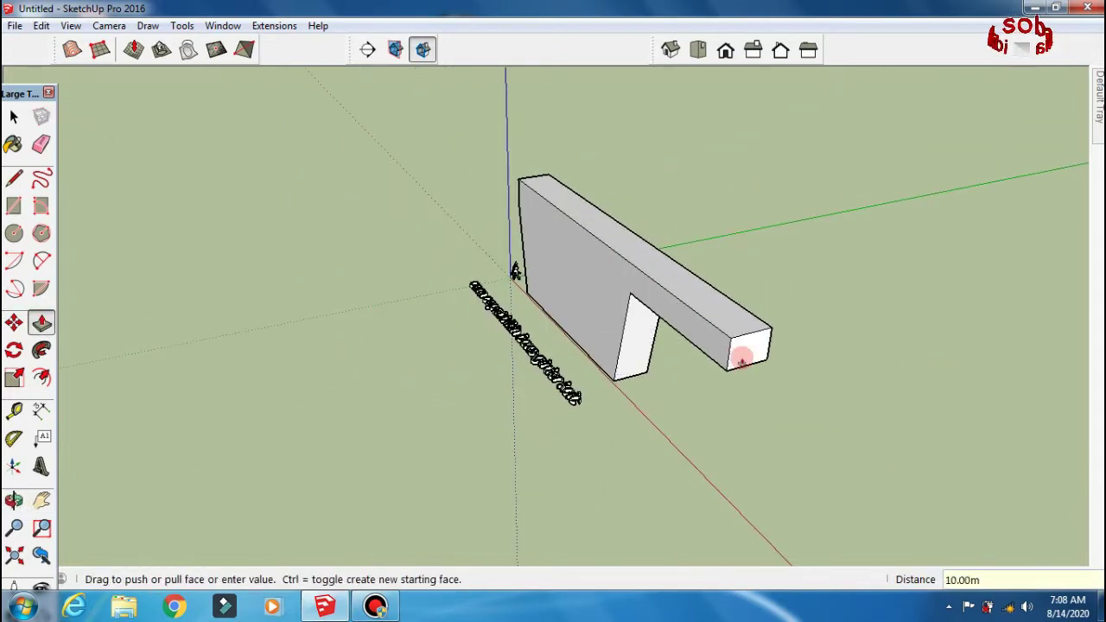
left_click(742, 357)
middle_click_drag(741, 357, 371, 375)
left_click(371, 316)
type("1")
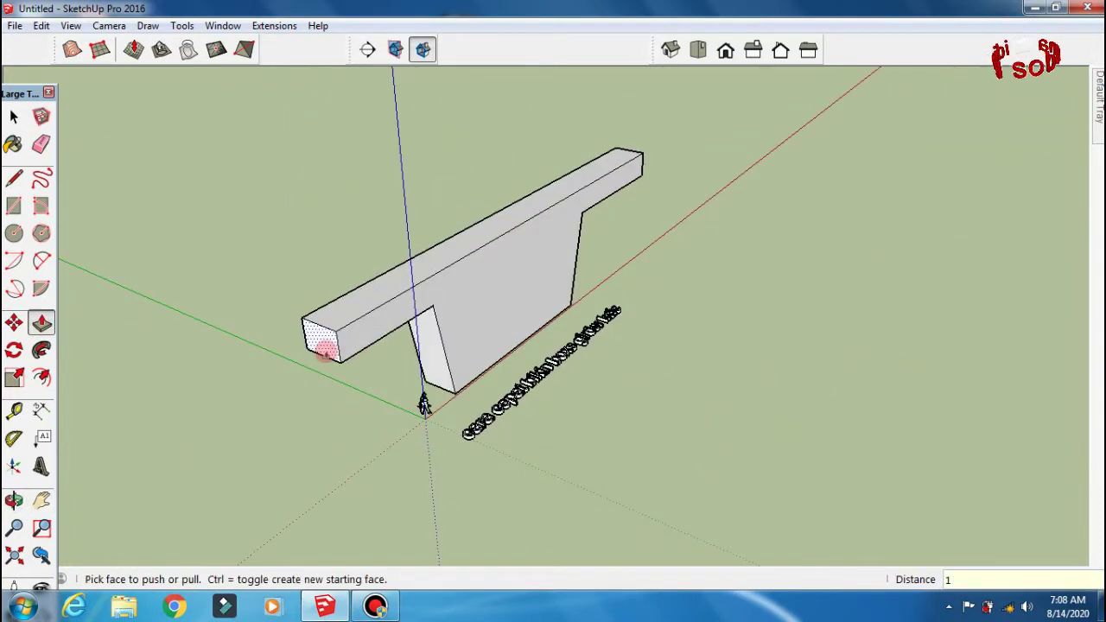
left_click(14, 499)
Step: Offset the front face inward to create an inner outline
left_click_drag(424, 363, 493, 303)
scroll(494, 303, "up", 3)
left_click(41, 378)
left_click(420, 381)
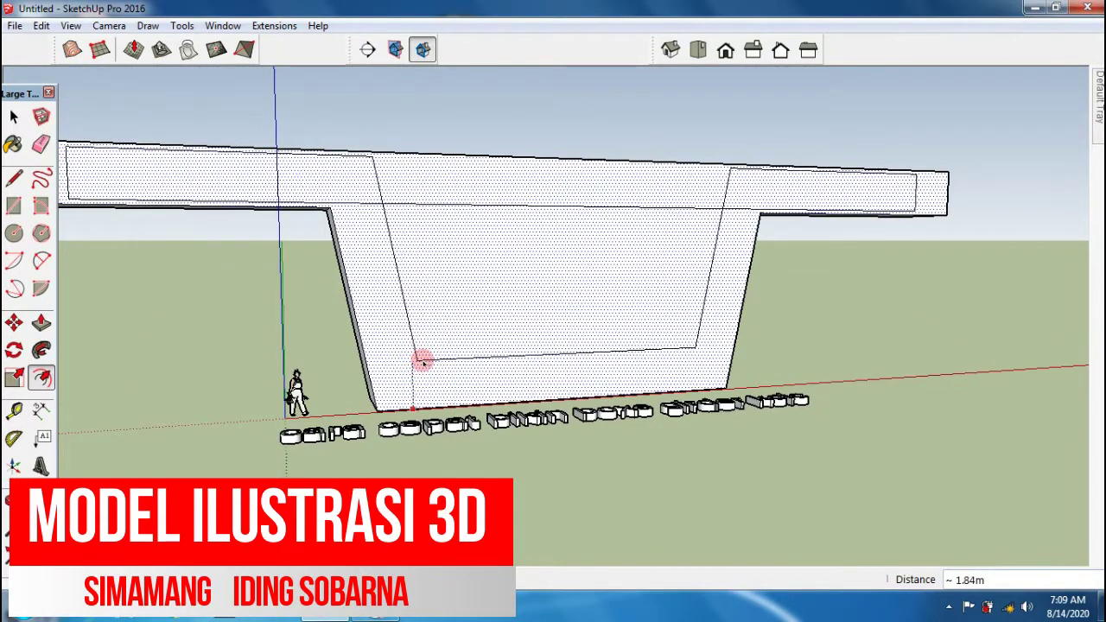
Step: Commit the inner offset outline and erase the stray edges on the top slab
left_click(421, 362)
left_click(384, 169)
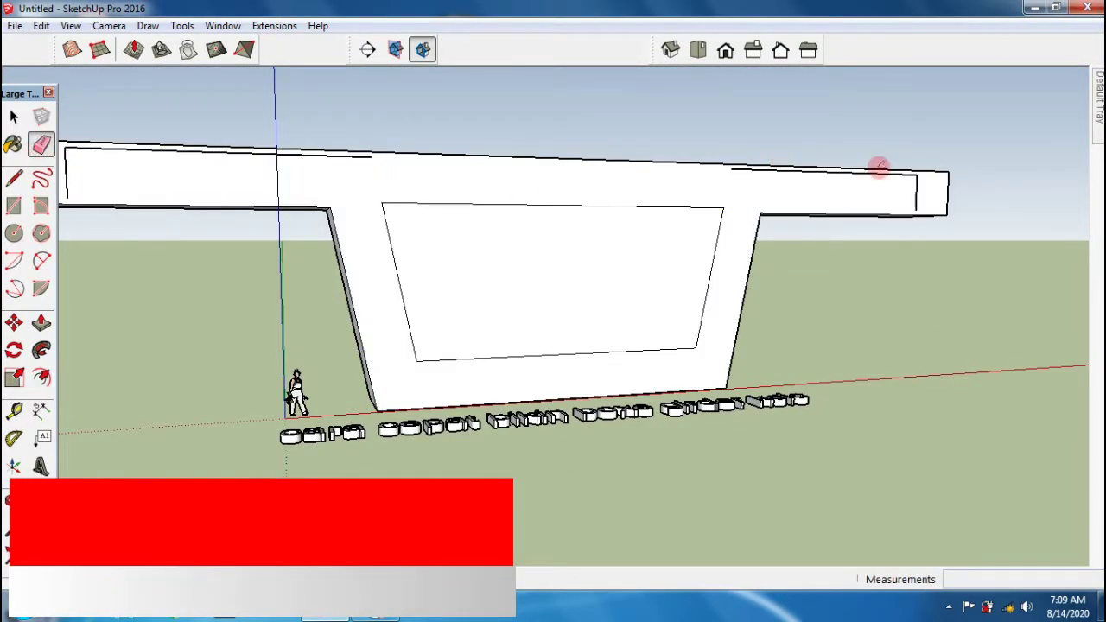
left_click_drag(879, 167, 918, 180)
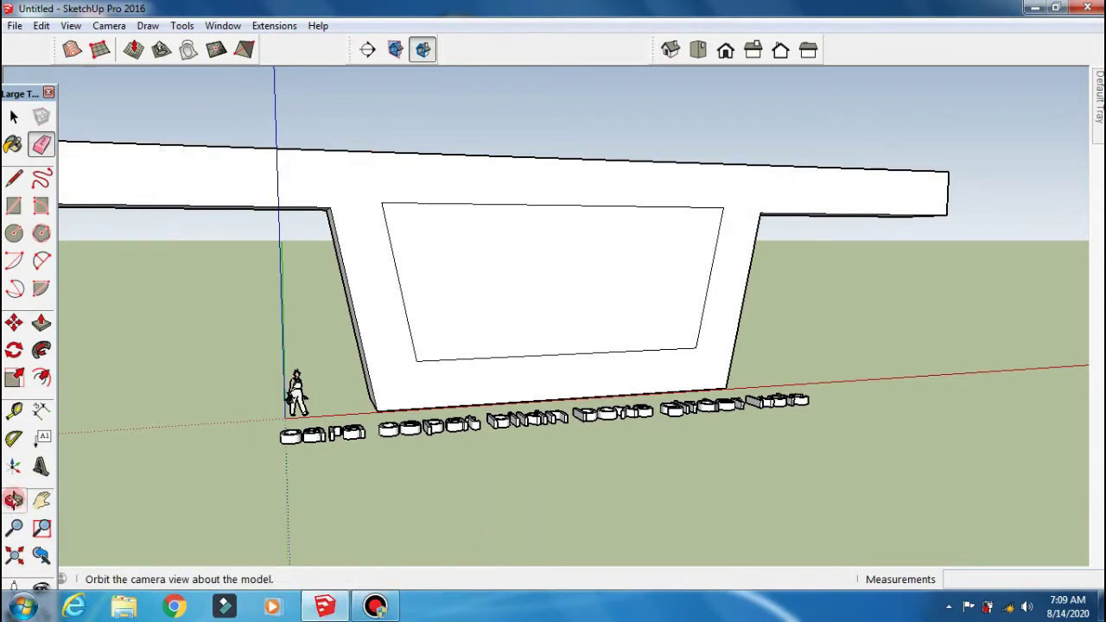
left_click(13, 500)
left_click_drag(597, 272, 588, 279)
Step: Push the inner face through to hollow out the section
key("p")
left_click(587, 279)
left_click(587, 285)
middle_click_drag(588, 285, 450, 409)
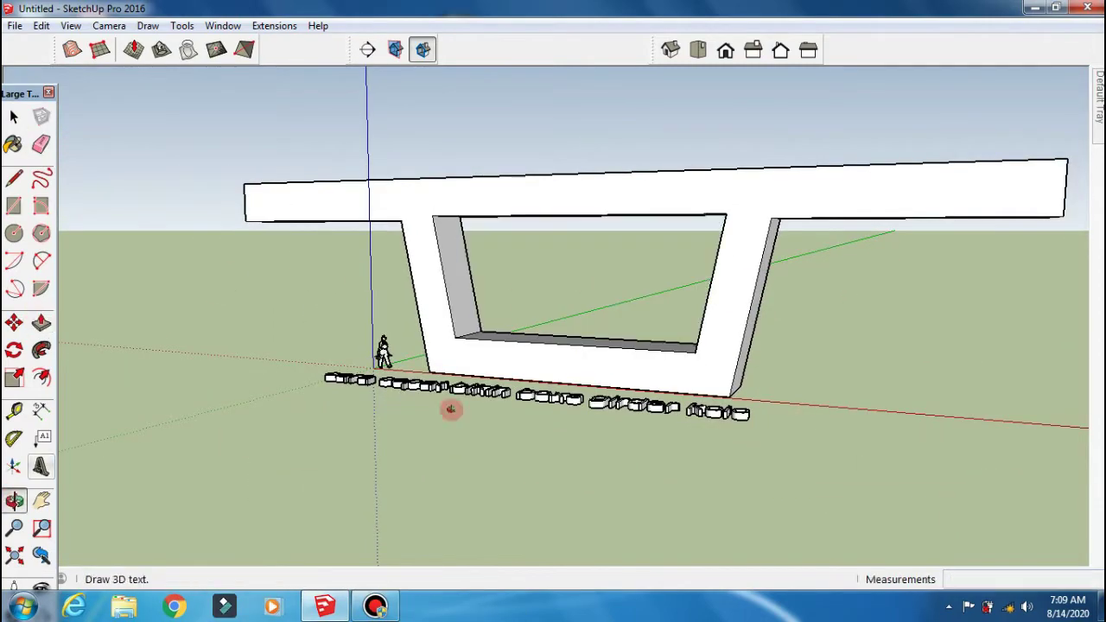
mouse_move(450, 409)
left_mouse_down()
mouse_move(337, 343)
mouse_move(803, 371)
mouse_move(867, 276)
left_mouse_up()
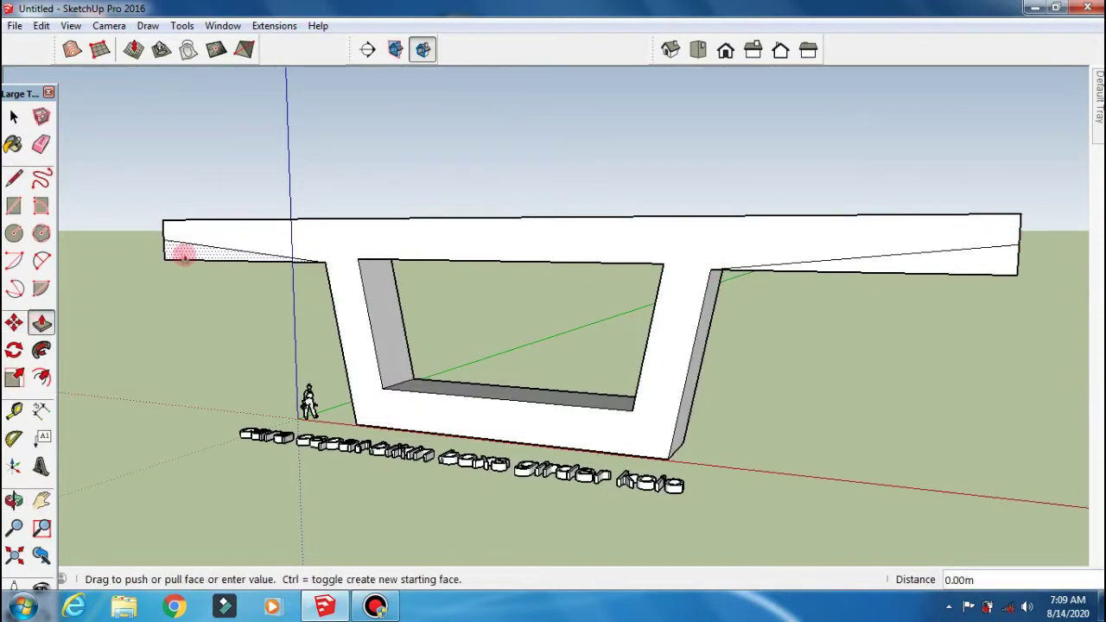
key("o")
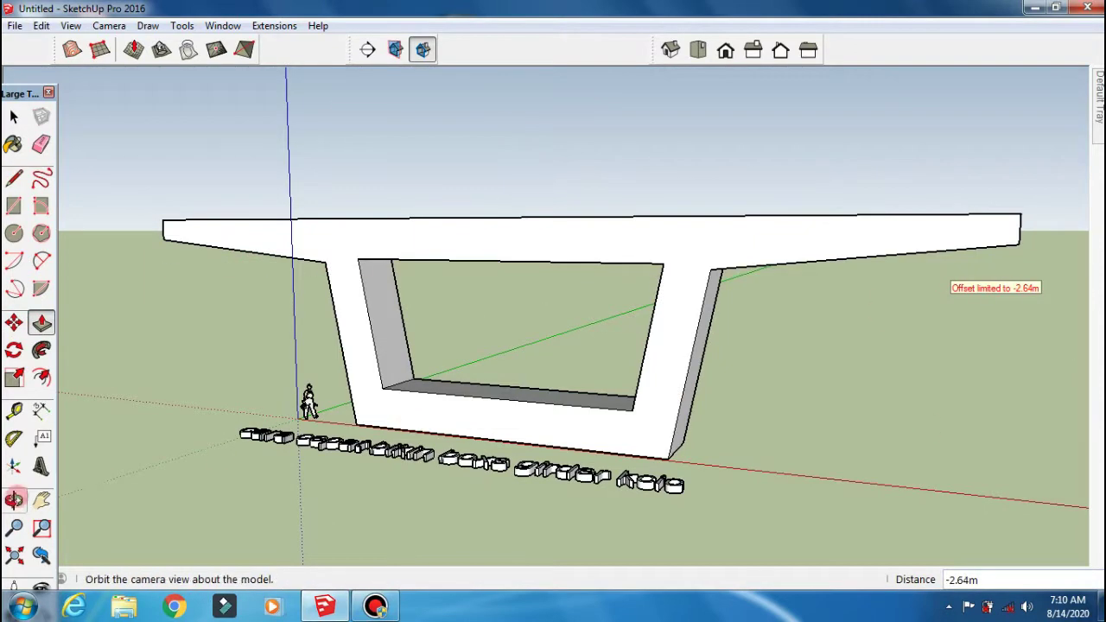
left_click_drag(942, 284, 318, 396)
Step: Extrude the section into an 84.34m-long box girder
key("p")
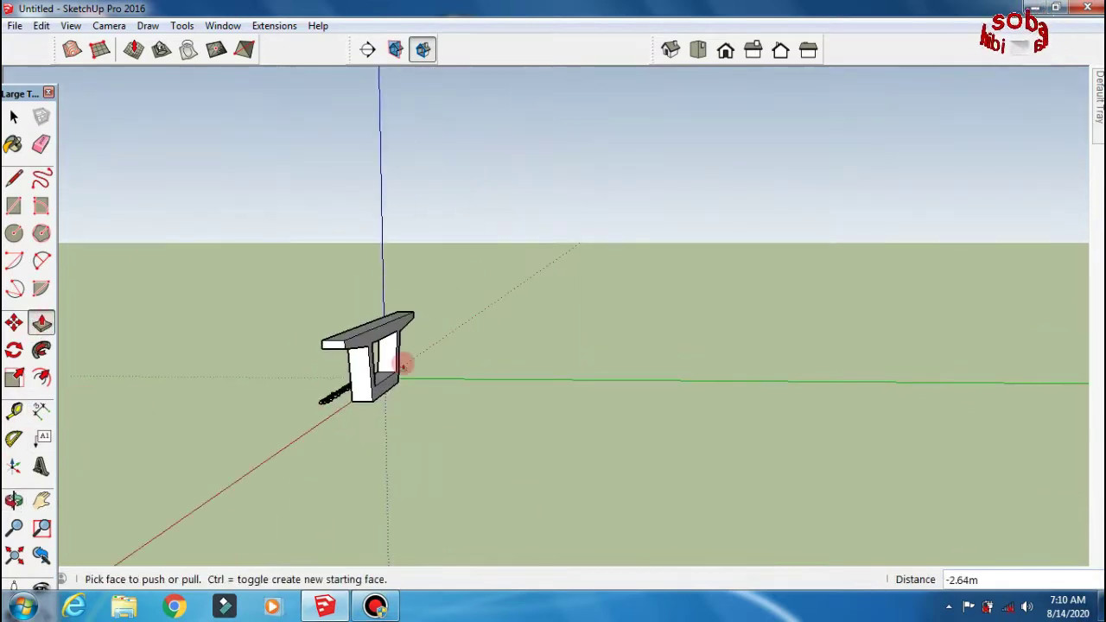
left_click(403, 365)
left_click(1037, 393)
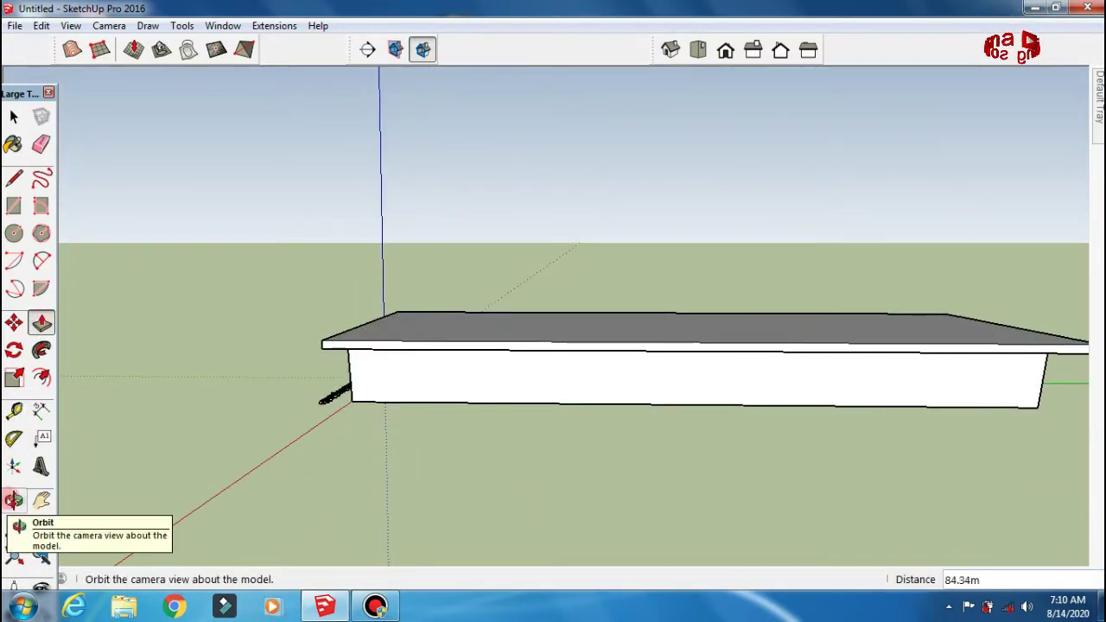
left_click(13, 501)
left_click_drag(267, 423, 403, 554)
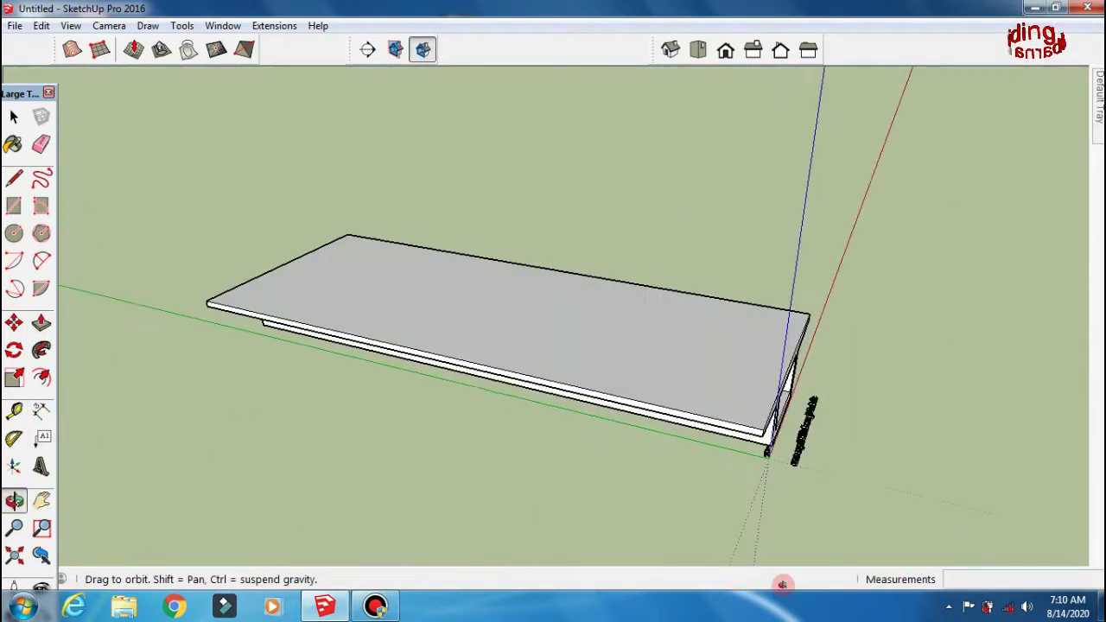
left_click(41, 467)
type("cara cepat bikin boxsgirder kcic")
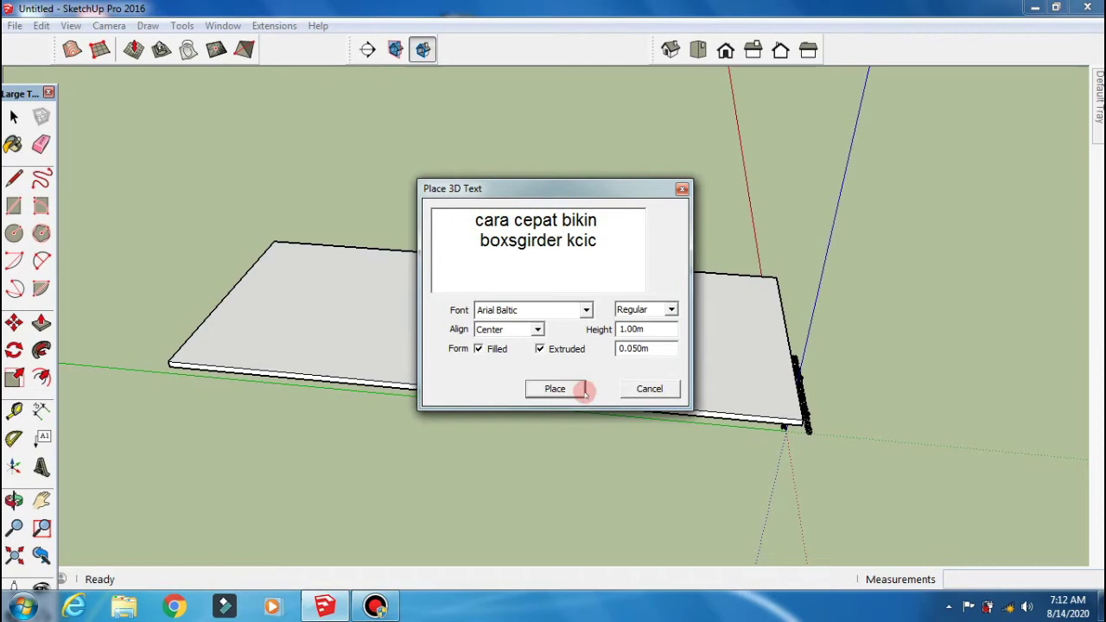
Step: Place the new 3D text on the slab and rotate it into position
left_click(579, 390)
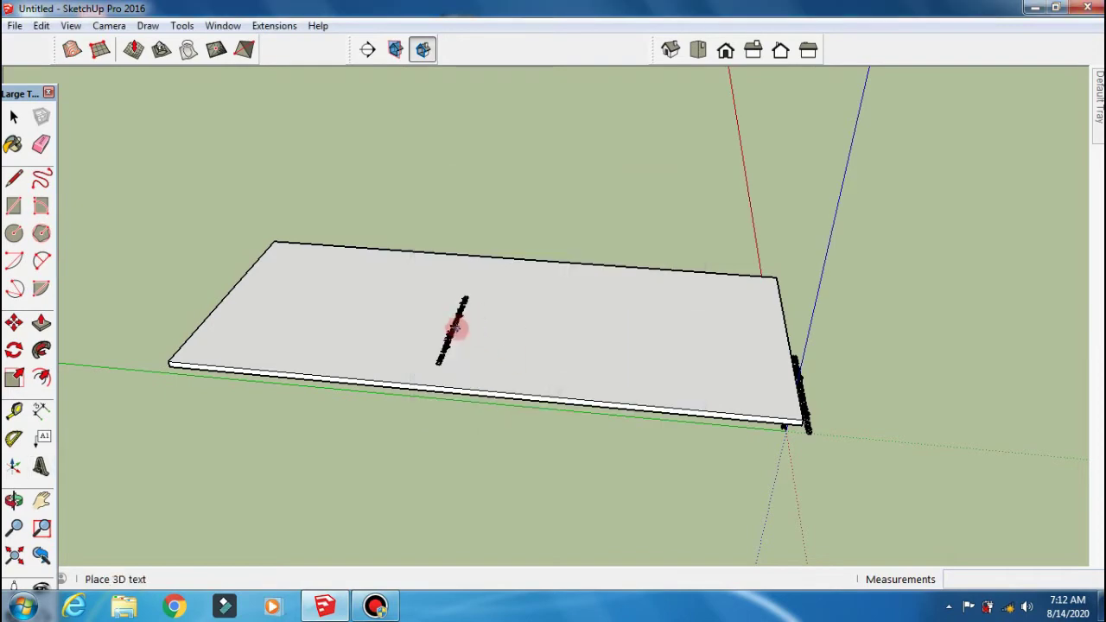
scroll(465, 320, "up", 5)
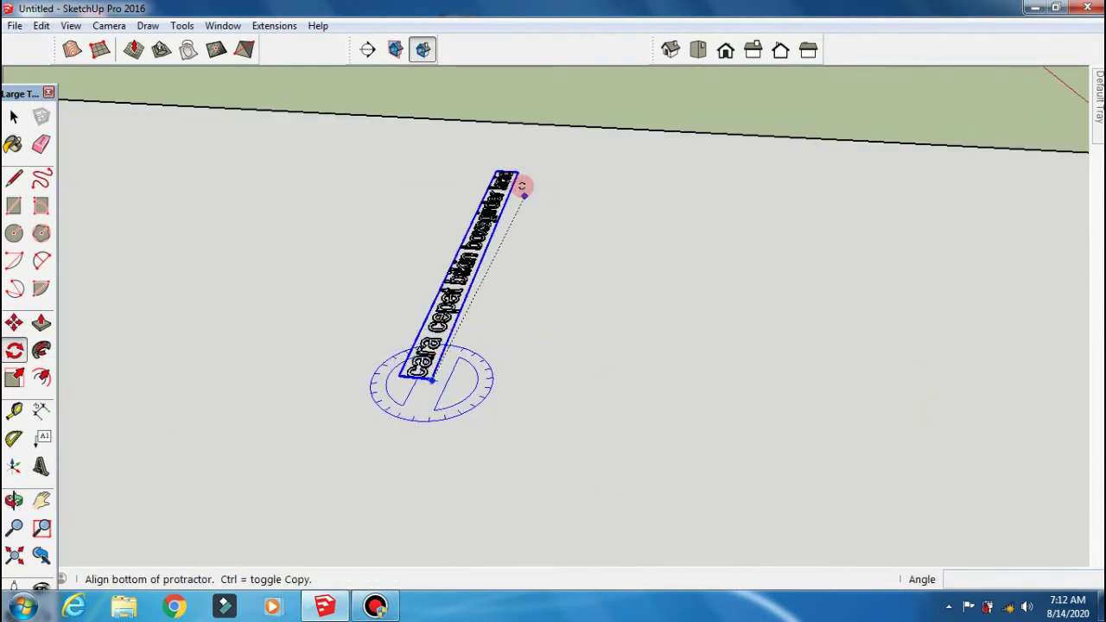
left_click(498, 171)
scroll(795, 388, "down", 2)
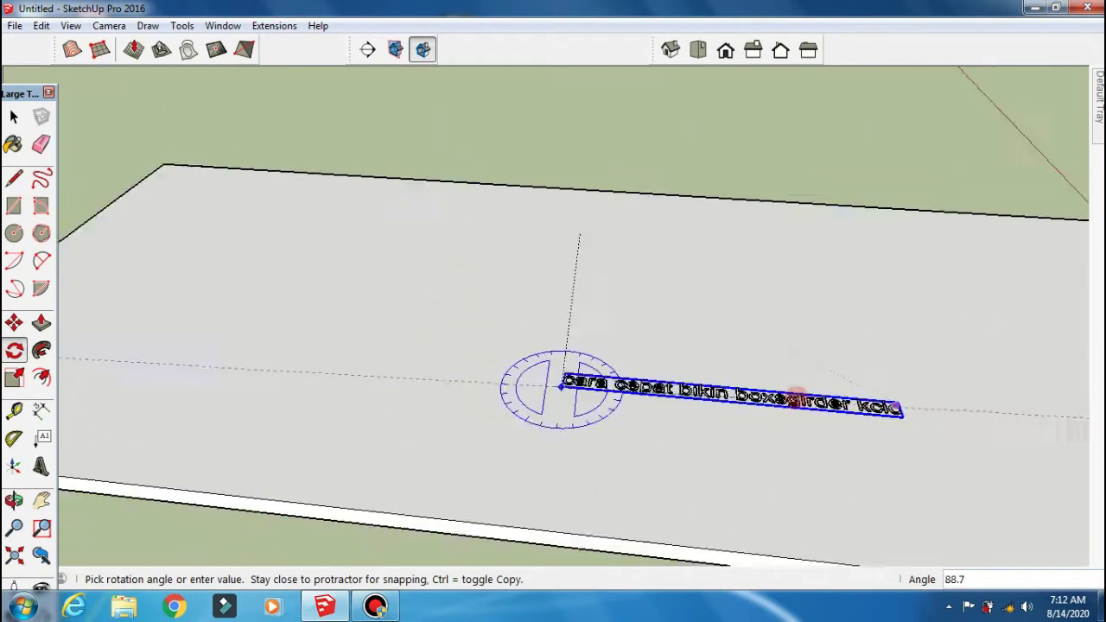
scroll(803, 413, "down", 2)
left_click(950, 415)
scroll(754, 413, "up", 3)
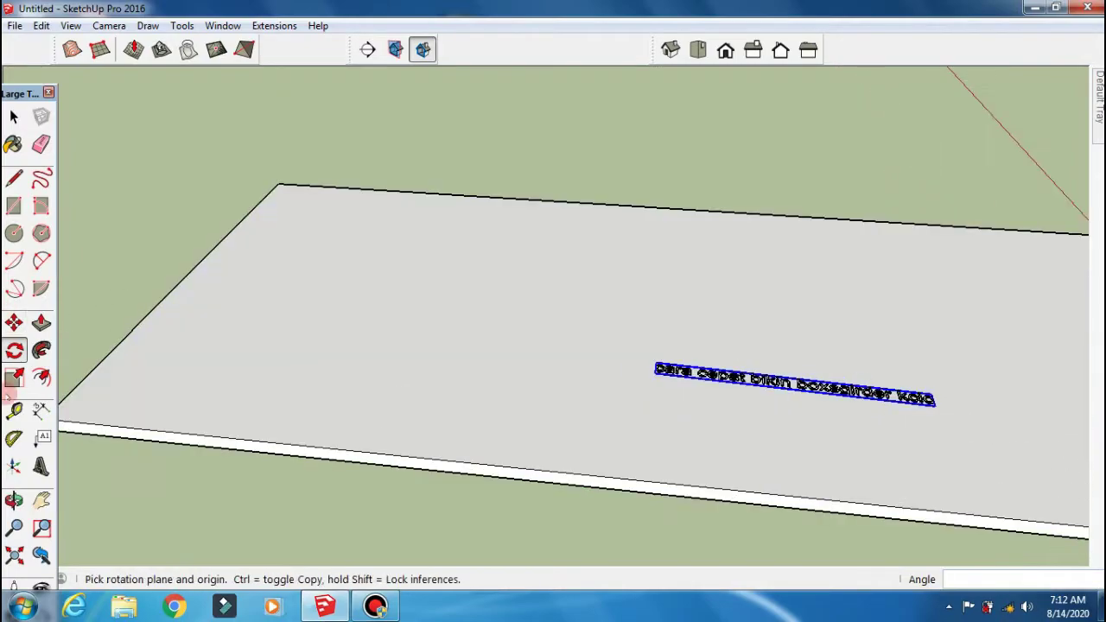
Step: Enlarge the text and narrow it along the green axis, undoing a tall stretch
left_click_drag(655, 373, 933, 388)
mouse_move(719, 370)
left_mouse_down()
mouse_move(691, 380)
mouse_move(657, 462)
mouse_move(692, 397)
left_mouse_up()
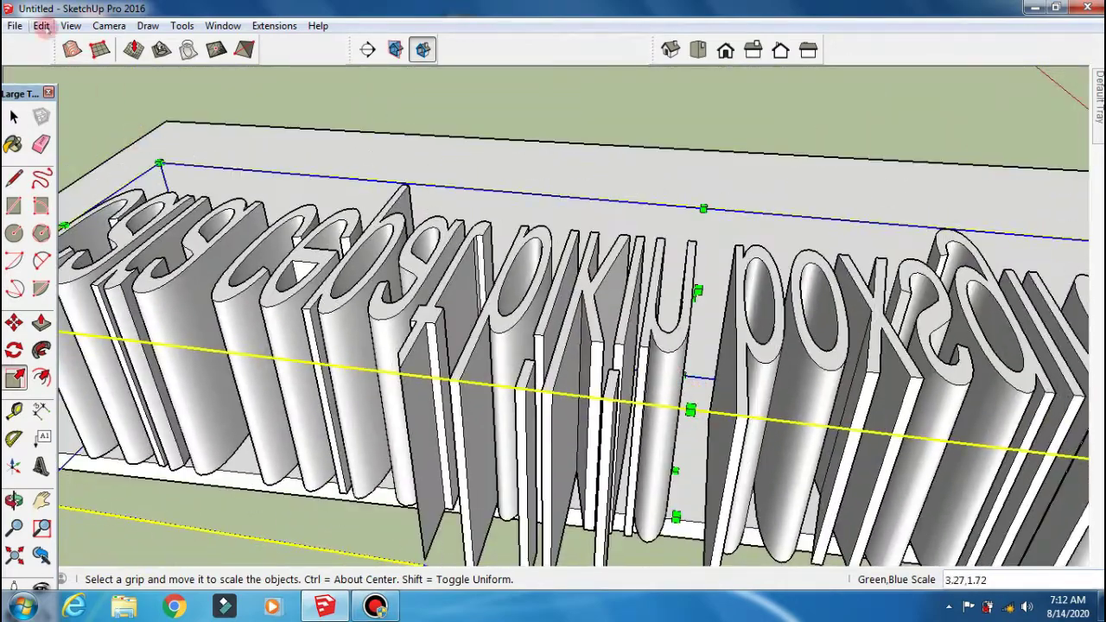
key("ctrl+z")
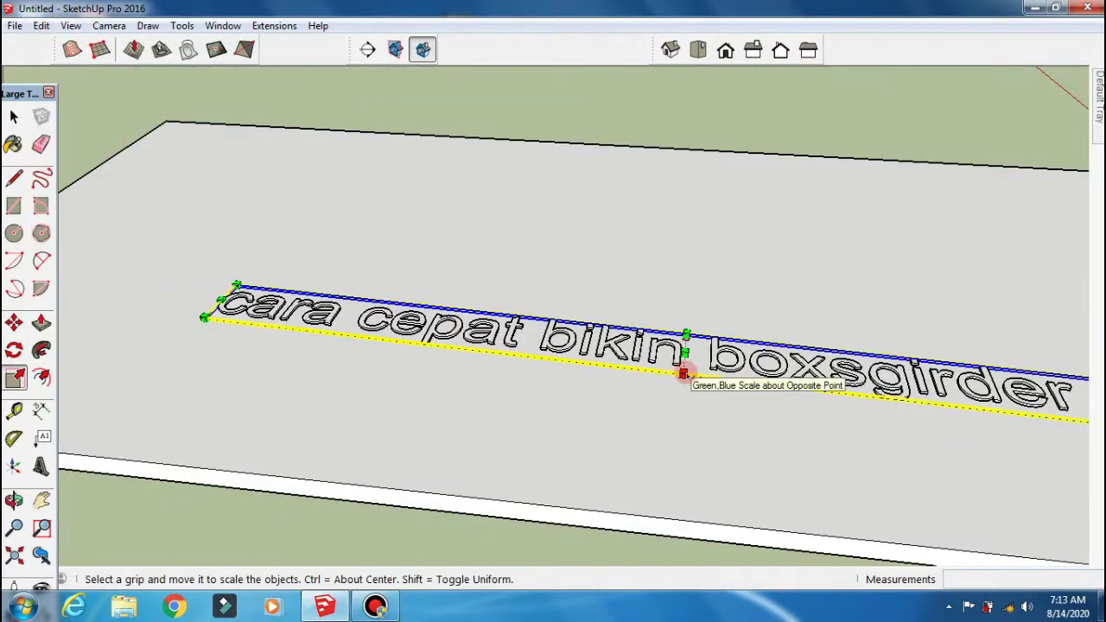
scroll(635, 381, "up", 5)
left_click_drag(677, 378, 78, 513)
left_click(14, 501)
left_click_drag(585, 403, 494, 375)
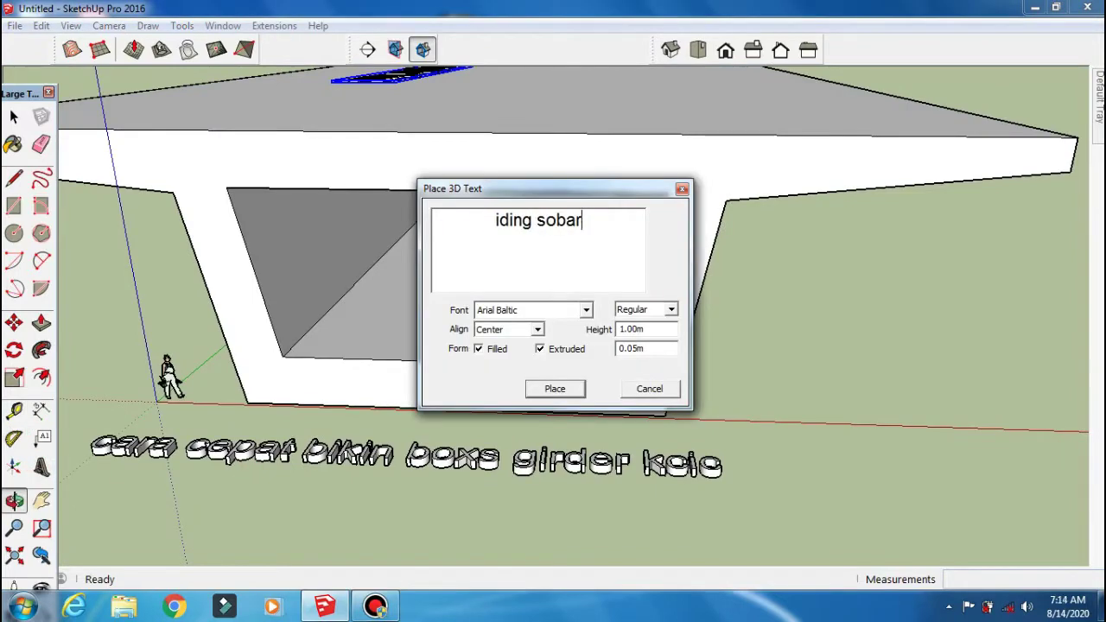
Step: Place the second 3D text on the girder and pick a yellow colour from Materials
left_click(530, 391)
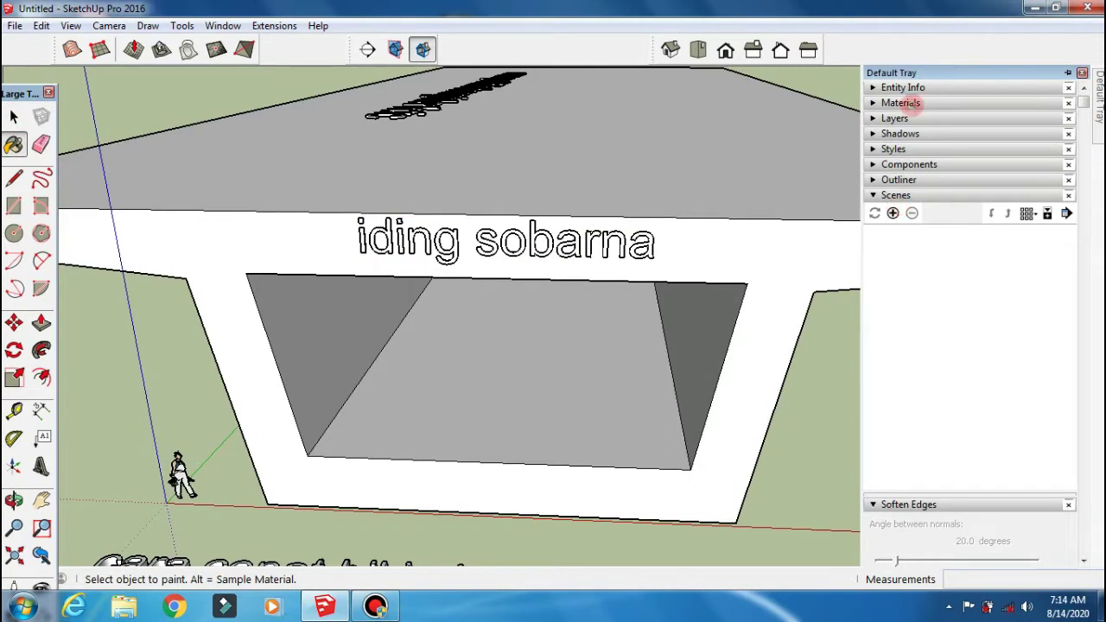
left_click(907, 103)
scroll(895, 283, "down", 5)
scroll(1019, 338, "down", 1)
left_click(881, 231)
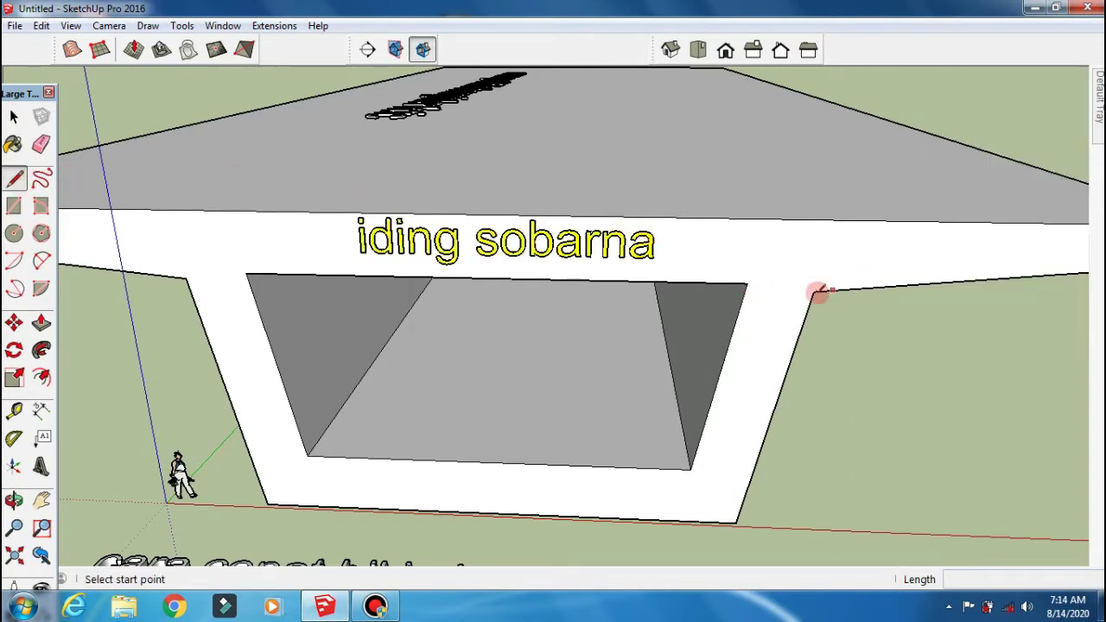
left_click(838, 220)
Step: Paint the girder's end face red with the Paint Bucket
scroll(452, 259, "down", 3)
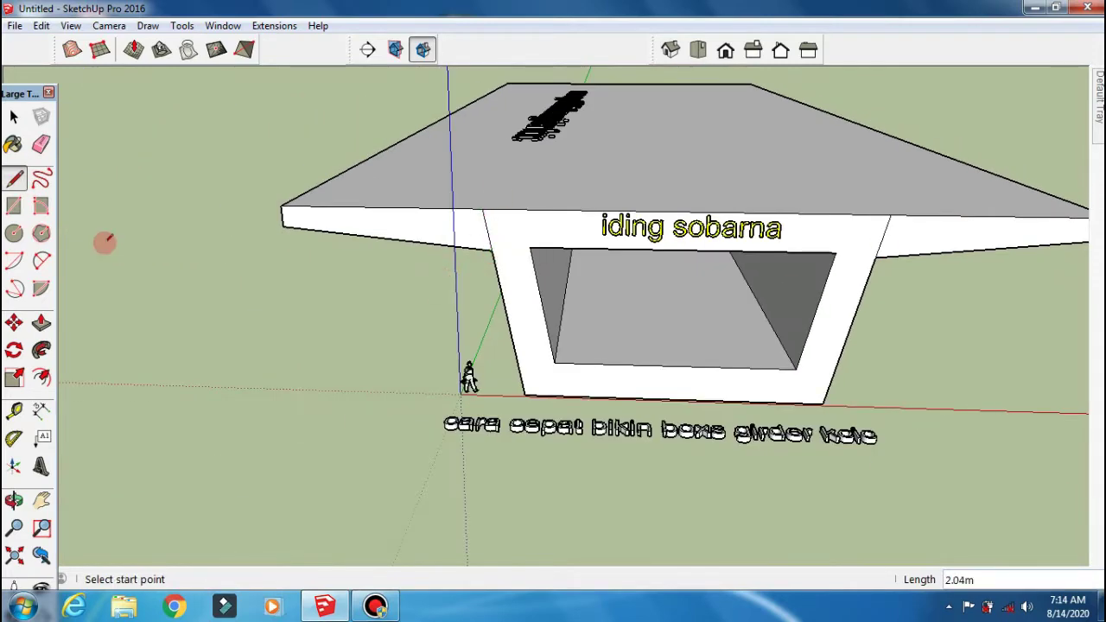
scroll(216, 198, "down", 3)
key("b")
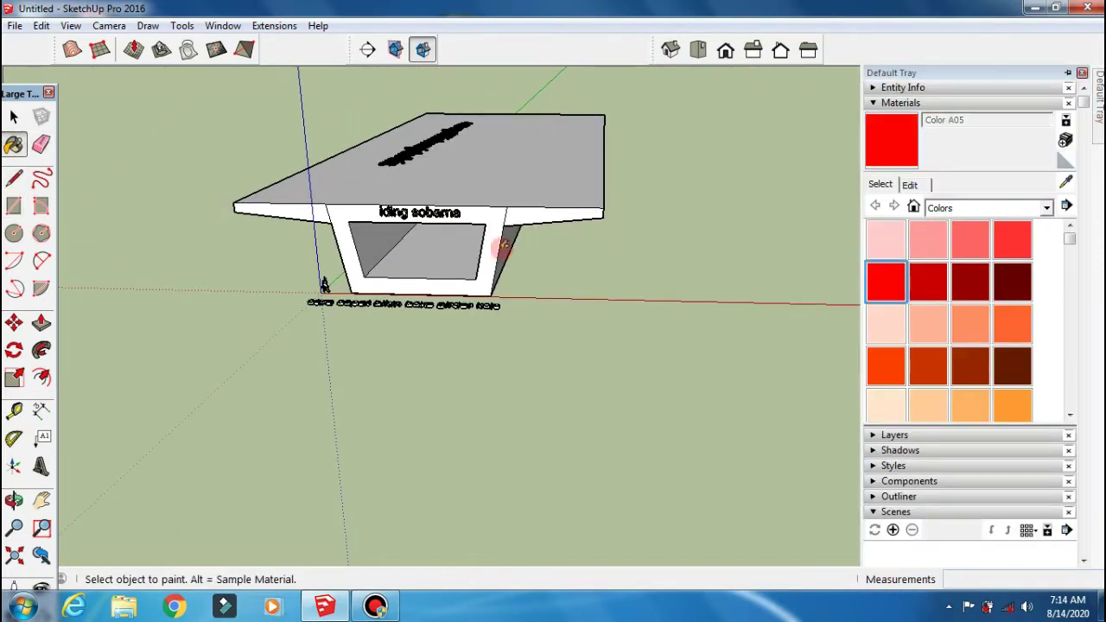
left_click(504, 248)
scroll(553, 249, "down", 2)
scroll(576, 250, "up", 3)
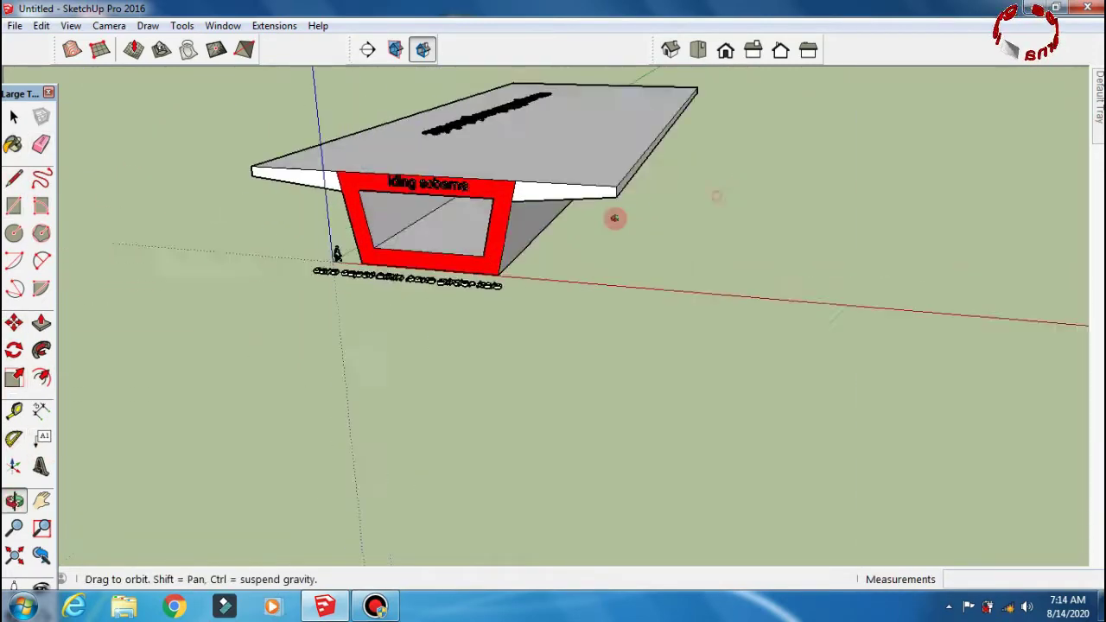
Step: Orbit around the girder to show the red end face
mouse_move(617, 217)
middle_mouse_down()
mouse_move(921, 208)
mouse_move(575, 197)
mouse_move(698, 216)
middle_mouse_up()
key("l")
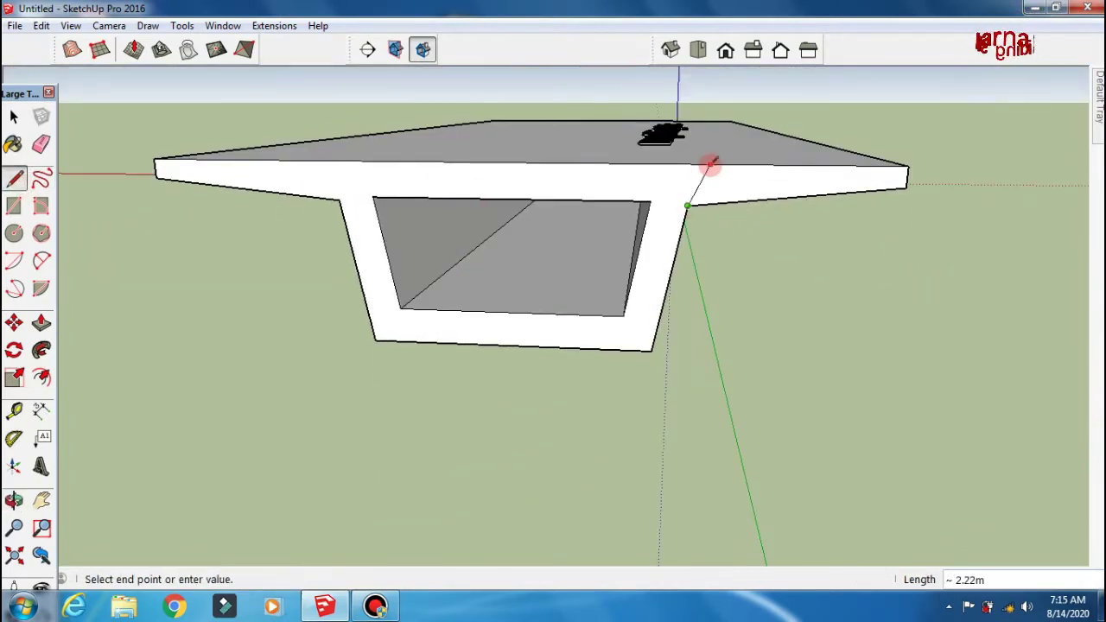
middle_click_drag(372, 178, 617, 334)
scroll(617, 334, "down", 3)
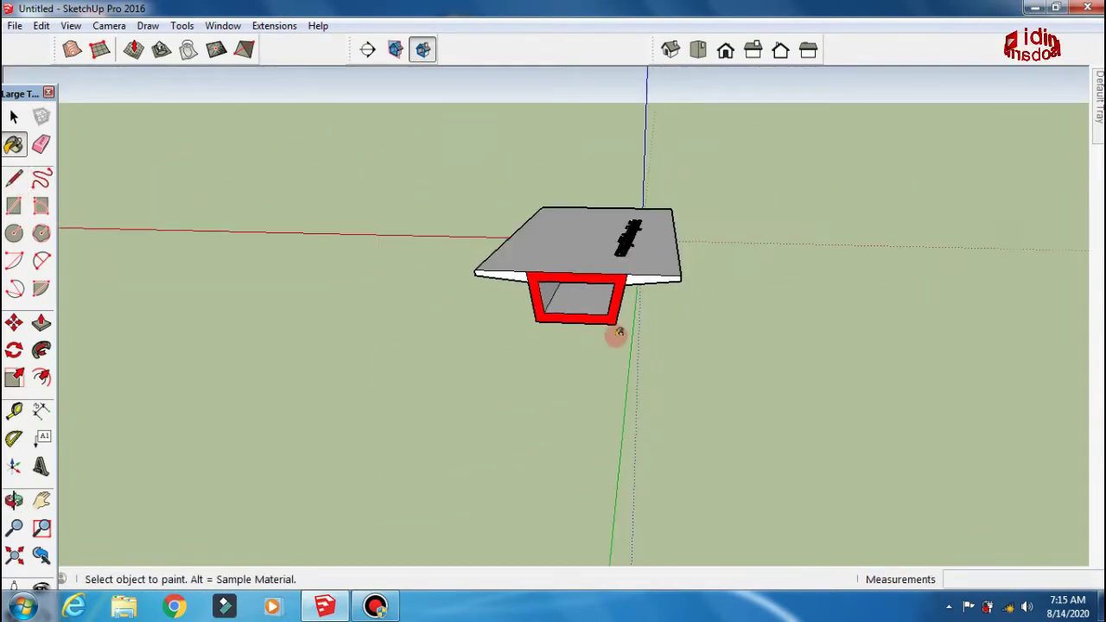
scroll(617, 333, "up", 1)
scroll(617, 334, "down", 1)
Step: Zoom and orbit to a low, end-on view of the long box girder
scroll(650, 301, "up", 1)
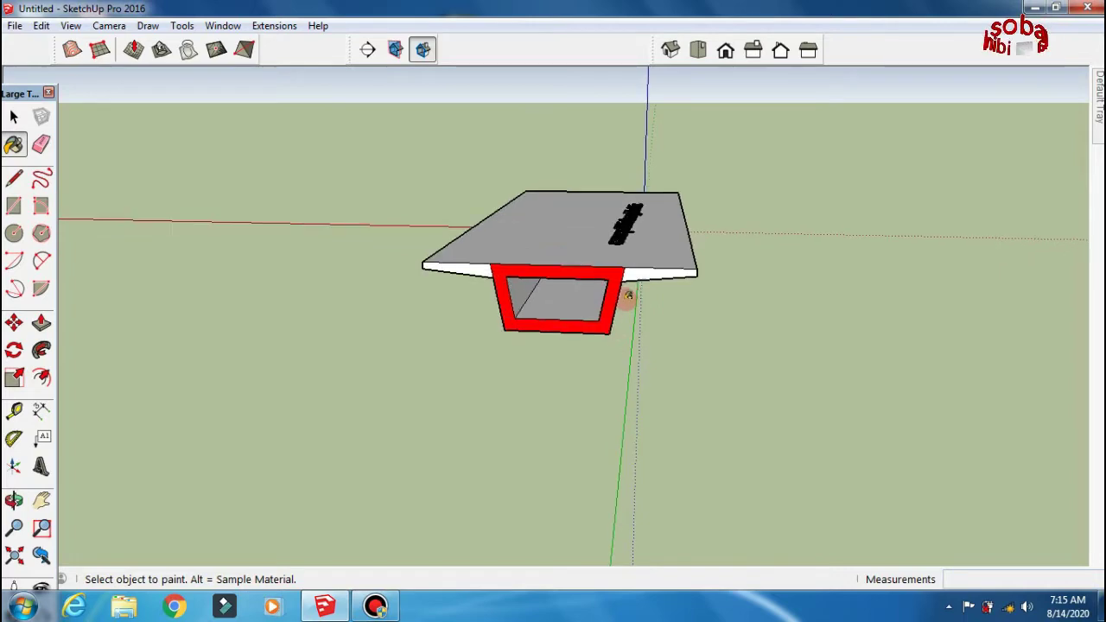
scroll(656, 294, "up", 3)
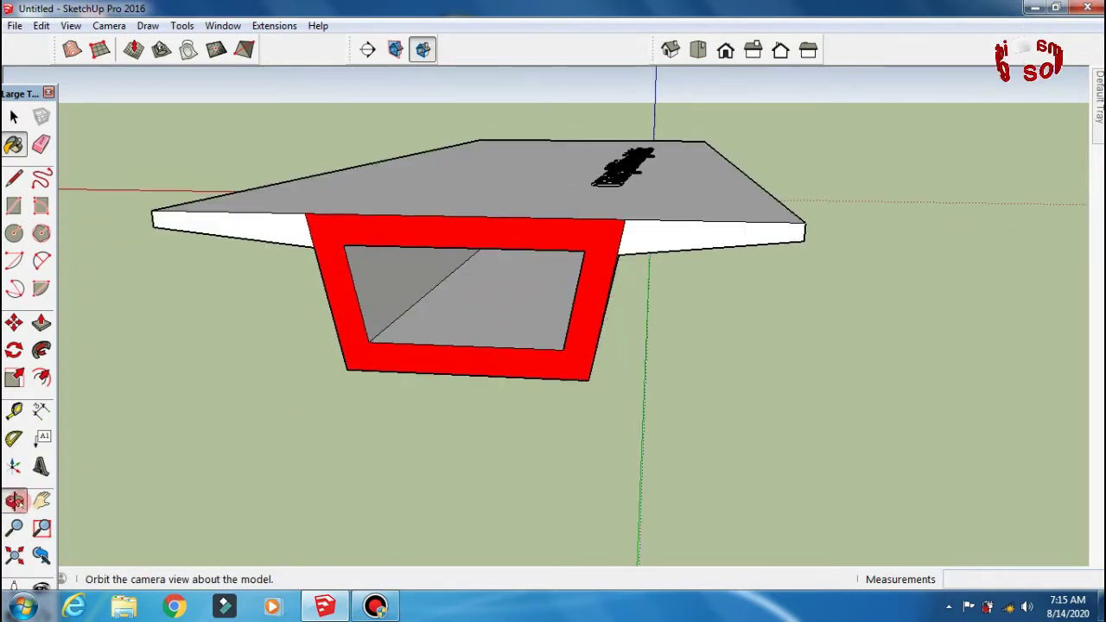
mouse_move(517, 395)
middle_mouse_down()
mouse_move(536, 456)
mouse_move(612, 383)
mouse_move(587, 435)
mouse_move(567, 351)
mouse_move(617, 323)
mouse_move(368, 306)
mouse_move(567, 325)
mouse_move(647, 323)
mouse_move(371, 317)
mouse_move(798, 323)
mouse_move(515, 335)
mouse_move(205, 410)
mouse_move(651, 388)
mouse_move(395, 260)
mouse_move(336, 305)
mouse_move(444, 366)
mouse_move(812, 363)
mouse_move(440, 338)
mouse_move(769, 348)
mouse_move(541, 365)
mouse_move(425, 344)
mouse_move(504, 361)
mouse_move(607, 361)
middle_mouse_up()
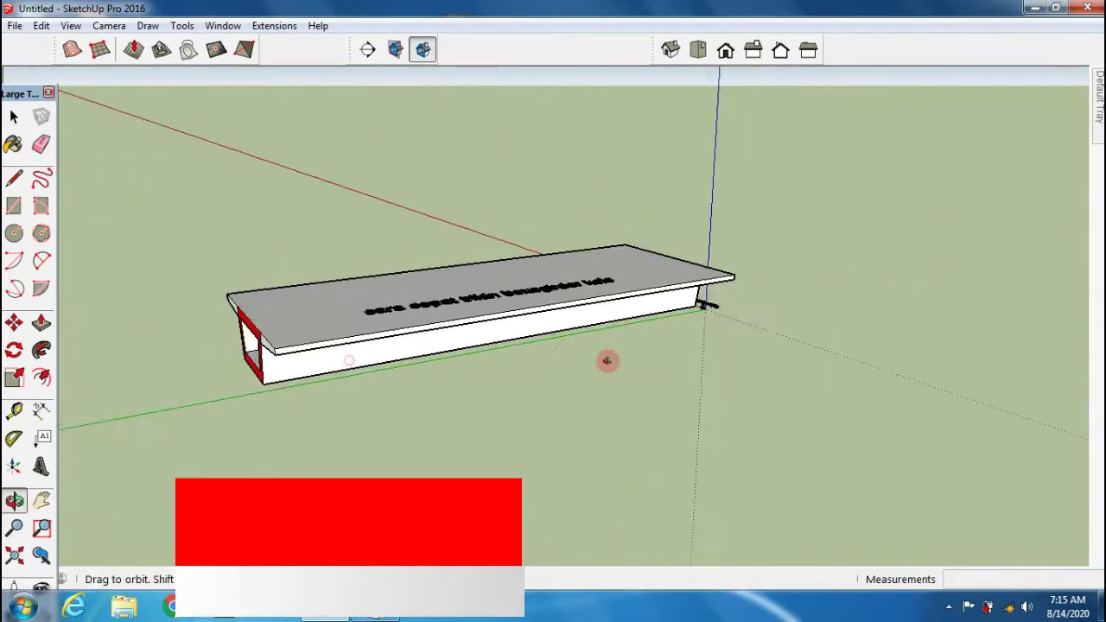
mouse_move(607, 361)
left_mouse_down()
mouse_move(464, 375)
mouse_move(588, 296)
mouse_move(545, 341)
mouse_move(440, 285)
mouse_move(526, 321)
mouse_move(752, 371)
mouse_move(751, 343)
mouse_move(608, 348)
mouse_move(721, 351)
mouse_move(751, 335)
mouse_move(691, 300)
left_mouse_up()
scroll(733, 334, "up", 2)
scroll(736, 336, "up", 2)
scroll(735, 336, "up", 1)
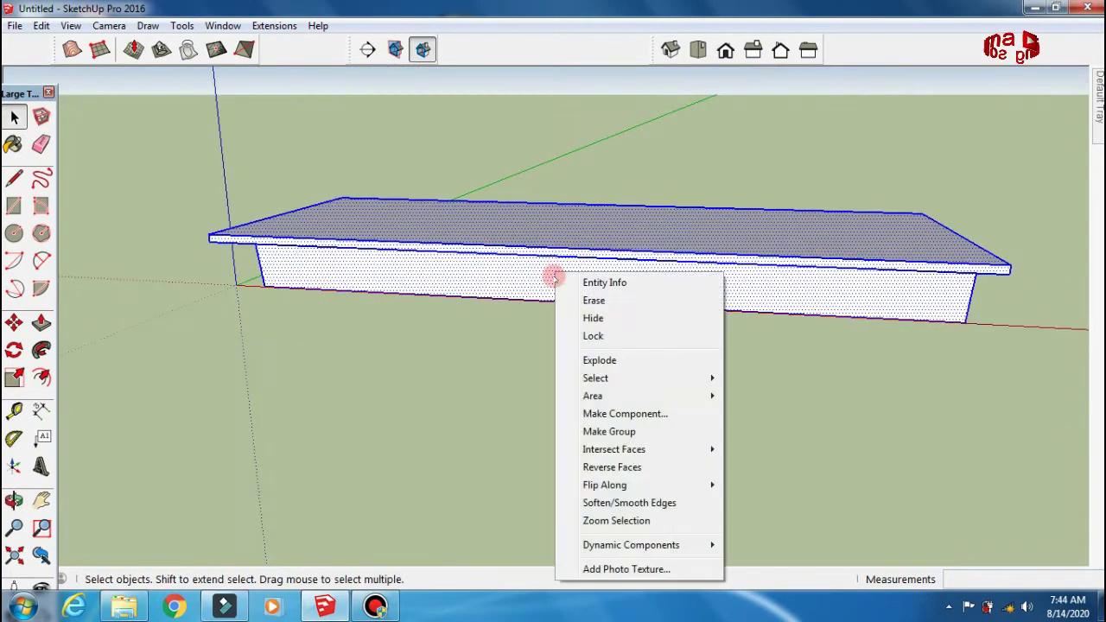
Step: Draw a two-point arc along the red axis beside the straight girder
left_click(971, 318)
scroll(972, 318, "down", 5)
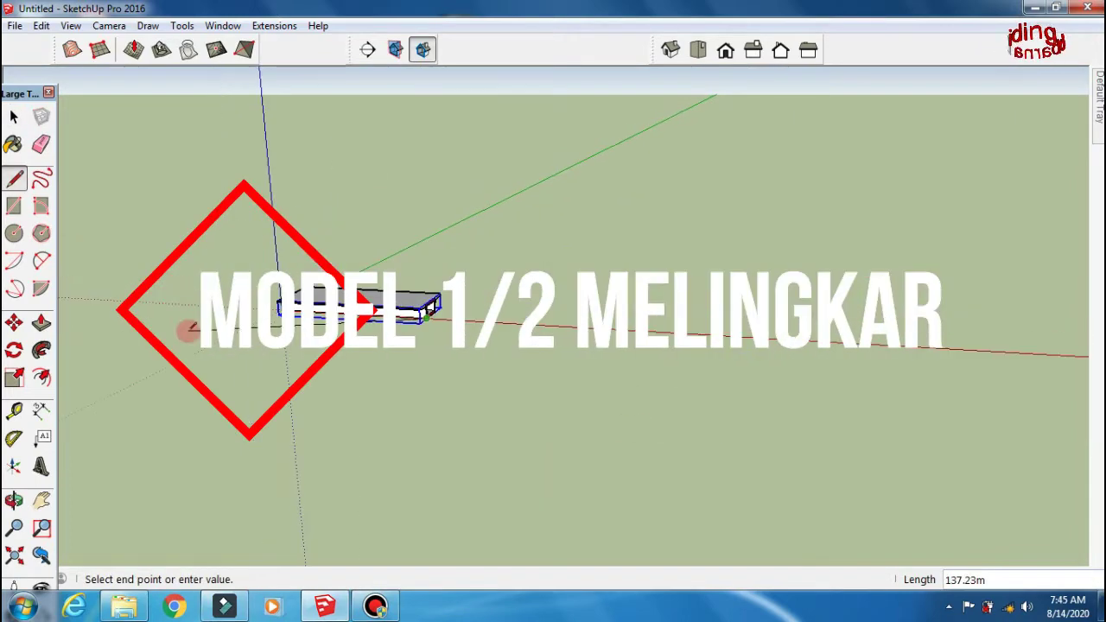
key("space")
scroll(425, 288, "up", 5)
scroll(425, 288, "down", 5)
key("l")
key("a")
left_click(411, 309)
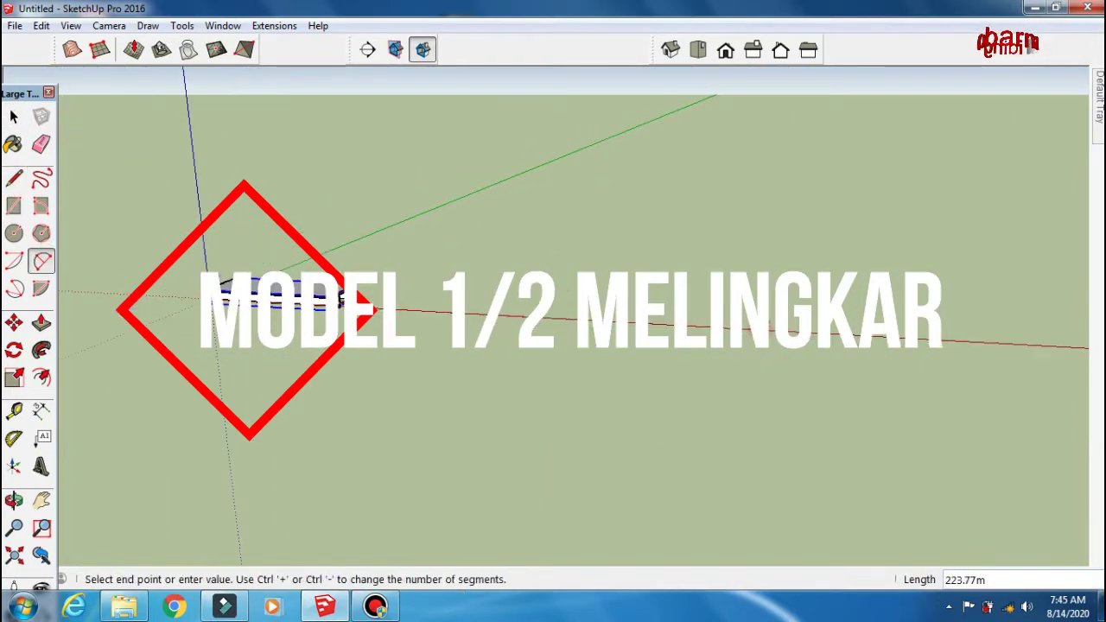
left_click(763, 329)
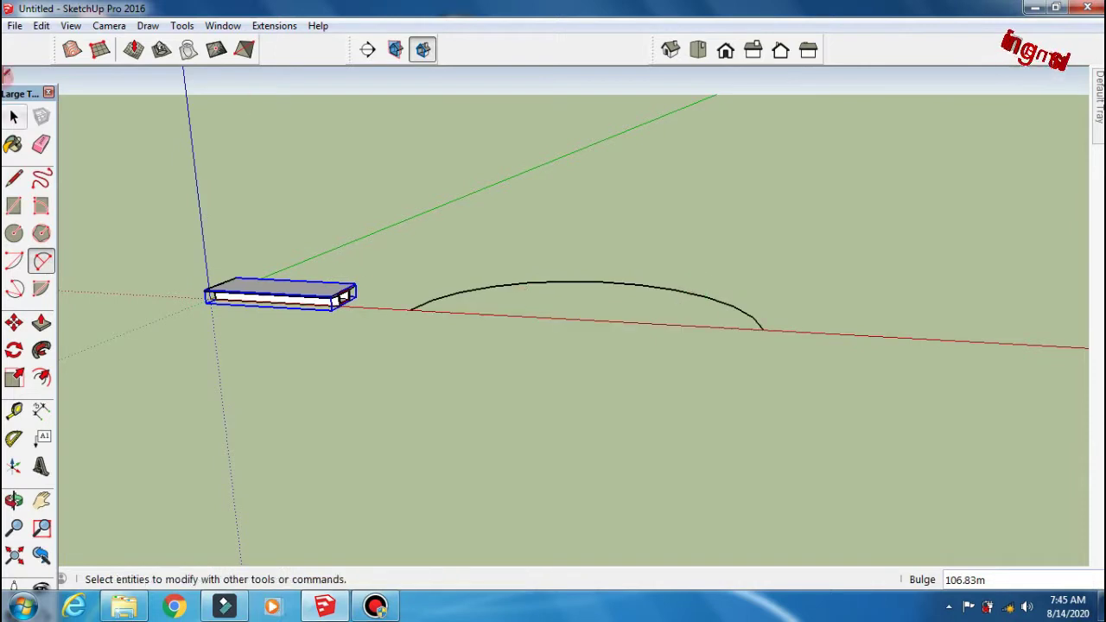
Step: Enable the Shape Bender toolbar
left_click(71, 25)
left_click(95, 42)
scroll(575, 328, "down", 3)
left_click(410, 393)
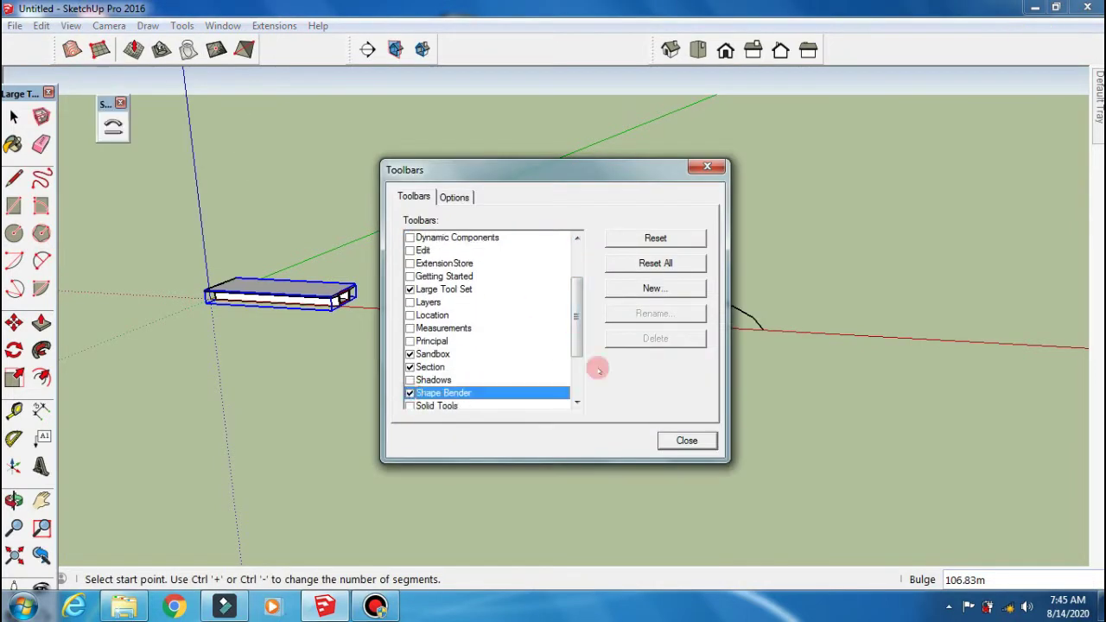
left_click(687, 441)
Step: Bend the girder block along the arc and inspect the curved result
left_click(405, 312)
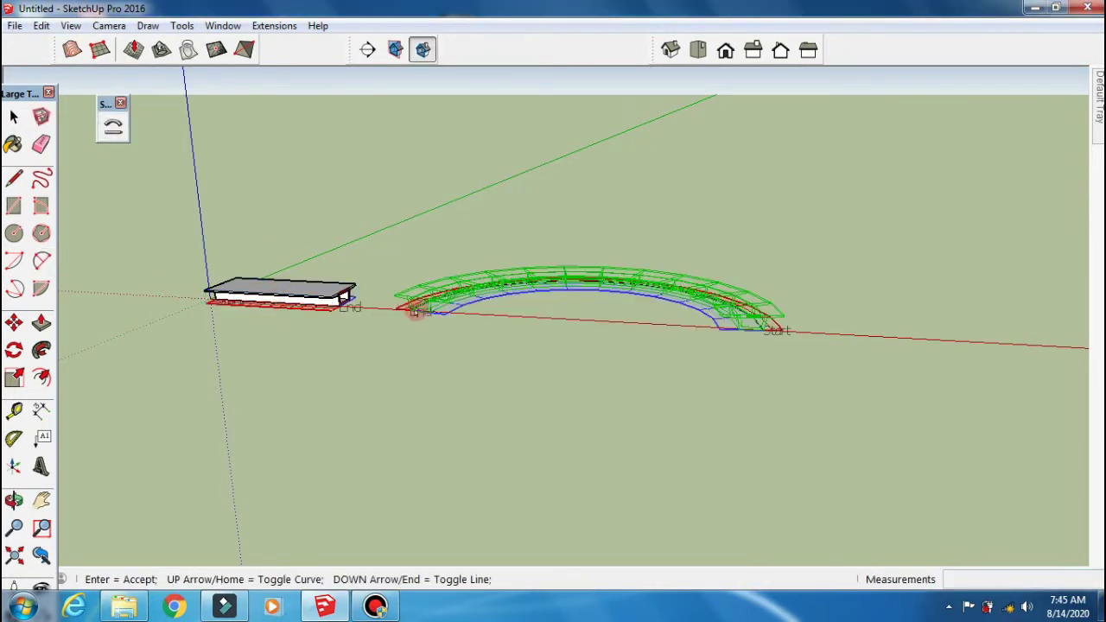
key("Return")
left_click(13, 501)
mouse_move(370, 434)
left_mouse_down()
mouse_move(630, 459)
mouse_move(530, 369)
mouse_move(736, 338)
mouse_move(882, 251)
mouse_move(864, 406)
mouse_move(502, 284)
mouse_move(558, 254)
mouse_move(316, 216)
mouse_move(440, 395)
mouse_move(757, 357)
mouse_move(748, 388)
mouse_move(659, 266)
mouse_move(493, 247)
left_mouse_up()
scroll(623, 361, "up", 3)
scroll(623, 361, "up", 3)
Step: Explode the straight girder group
scroll(659, 266, "up", 3)
left_click(14, 117)
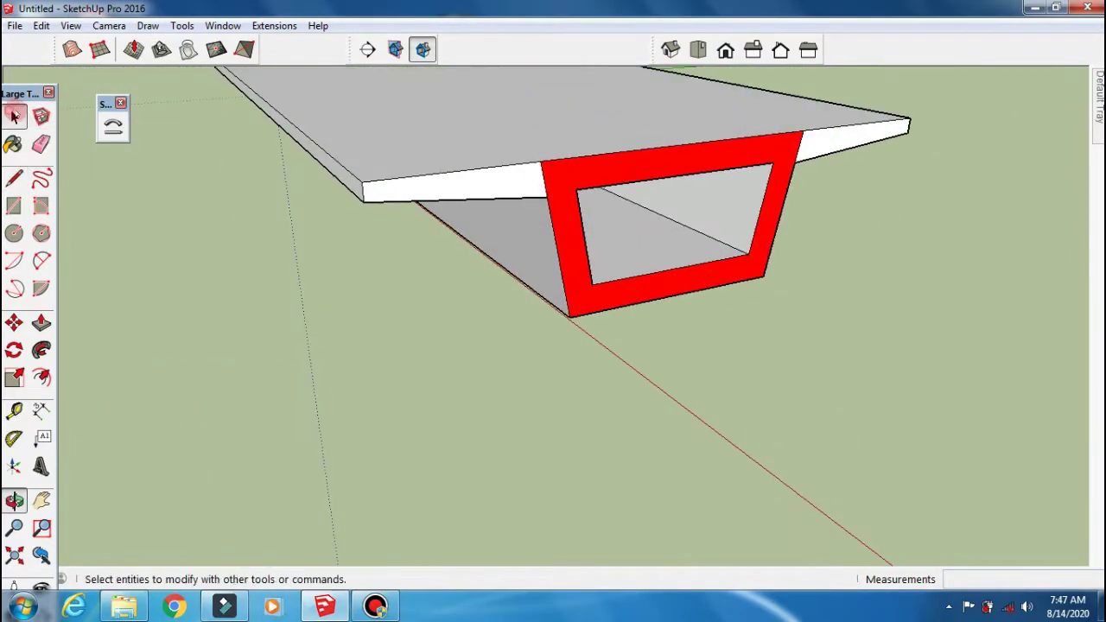
right_click(617, 159)
left_click(666, 283)
key("e")
Step: Push the girder's end face back 12.66m, leaving a short segment
scroll(548, 178, "up", 2)
scroll(869, 233, "down", 5)
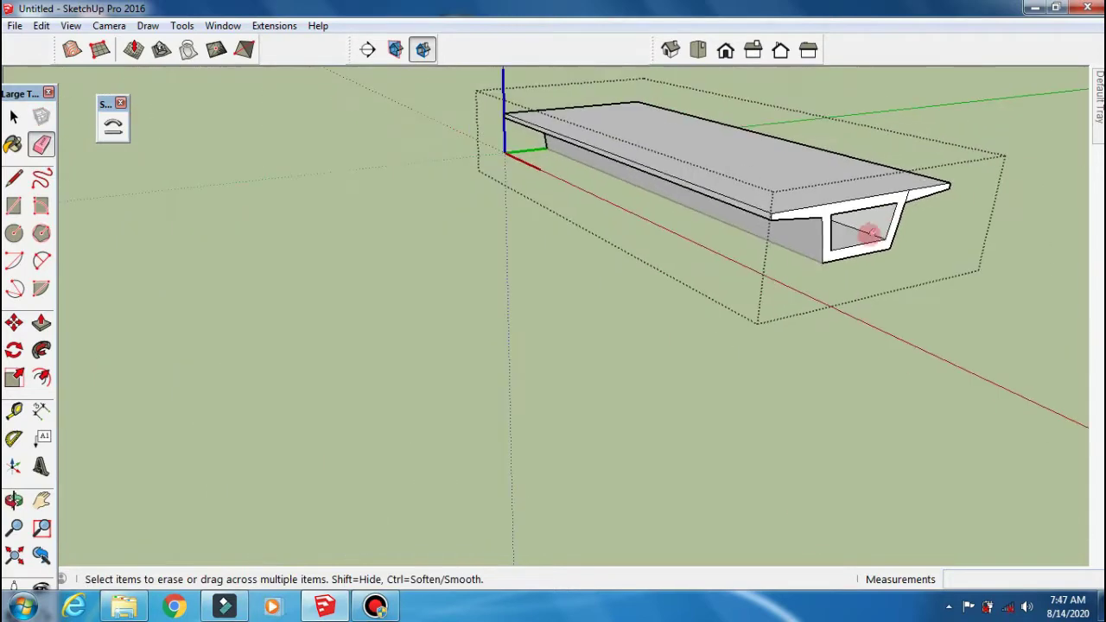
left_click_drag(839, 255, 671, 178)
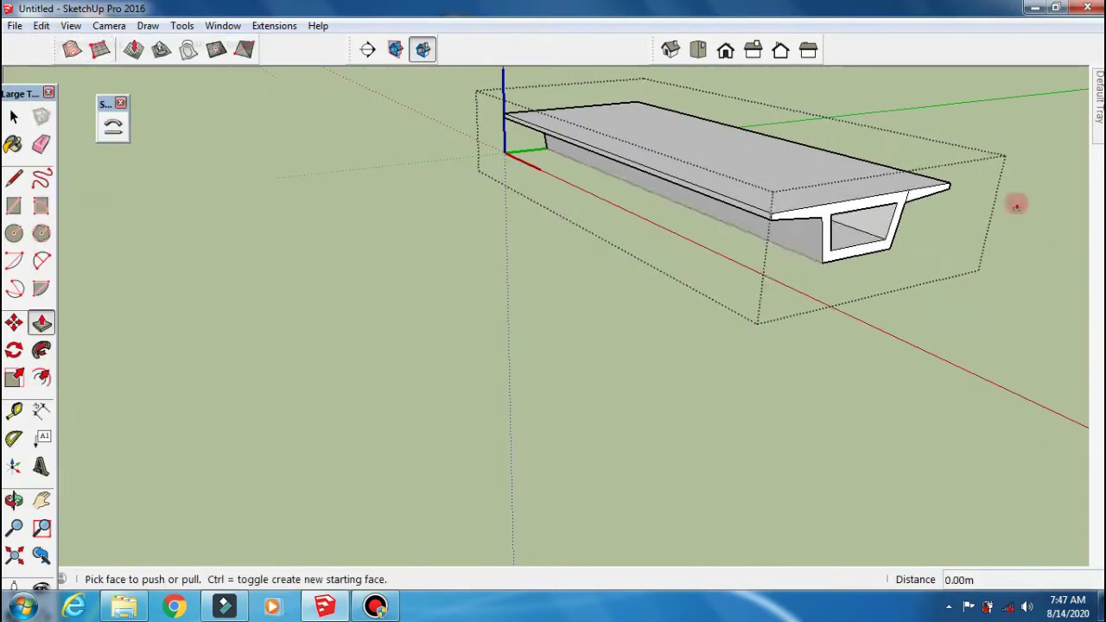
scroll(1015, 203, "up", 3)
scroll(869, 210, "down", 3)
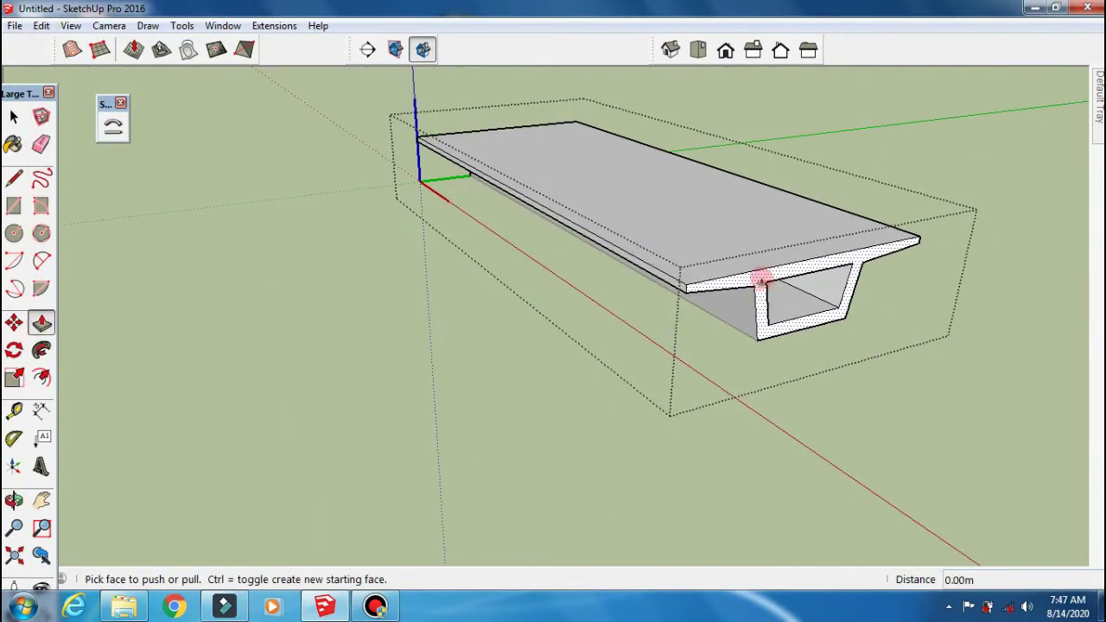
left_click_drag(761, 278, 551, 177)
left_click(41, 144)
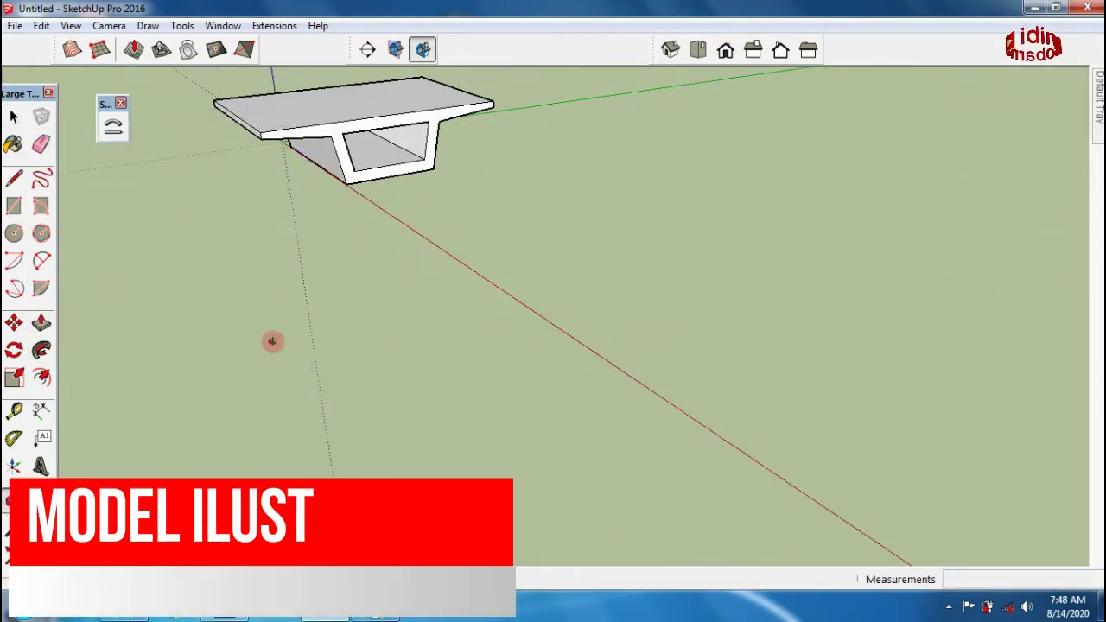
Step: Bend a girder along the picked curve and compare the two curved girders
scroll(513, 394, "up", 3)
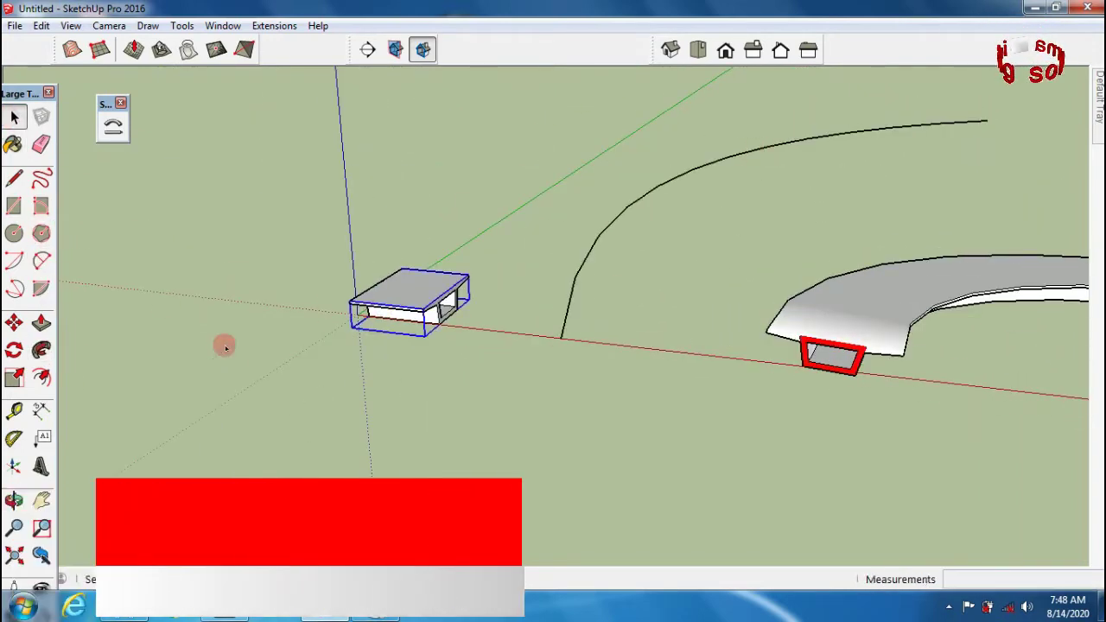
left_click(543, 300)
scroll(631, 303, "down", 3)
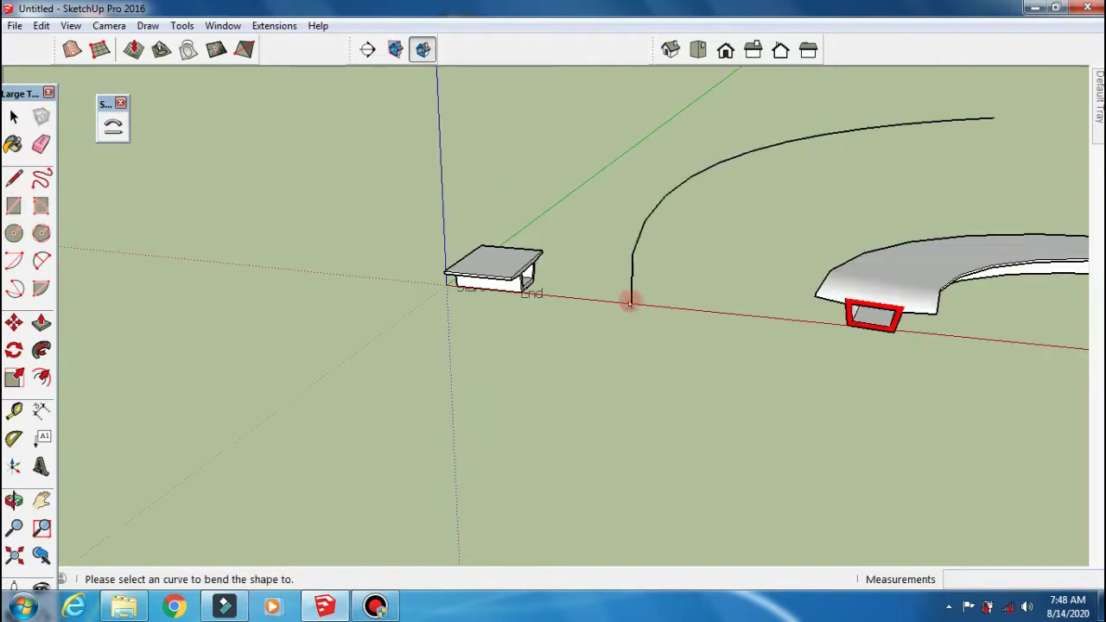
key("Return")
left_click(14, 501)
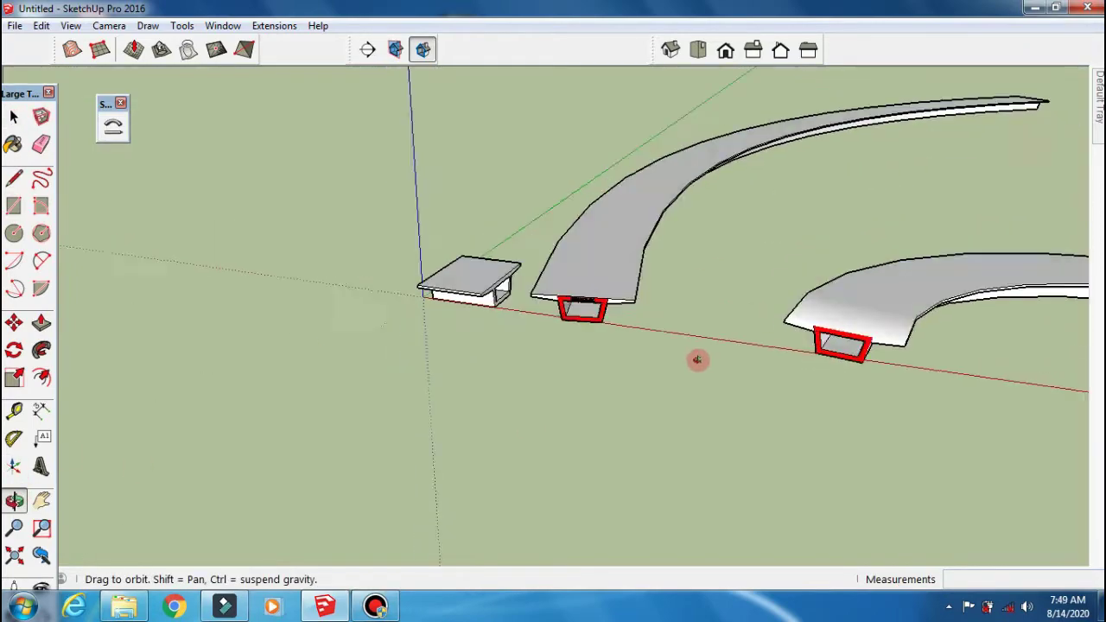
mouse_move(699, 361)
left_mouse_down()
mouse_move(745, 326)
mouse_move(466, 306)
mouse_move(649, 319)
mouse_move(500, 345)
mouse_move(541, 372)
left_mouse_up()
Step: Draw a circle on the ground and erase its disc and part of its outline
left_click(14, 233)
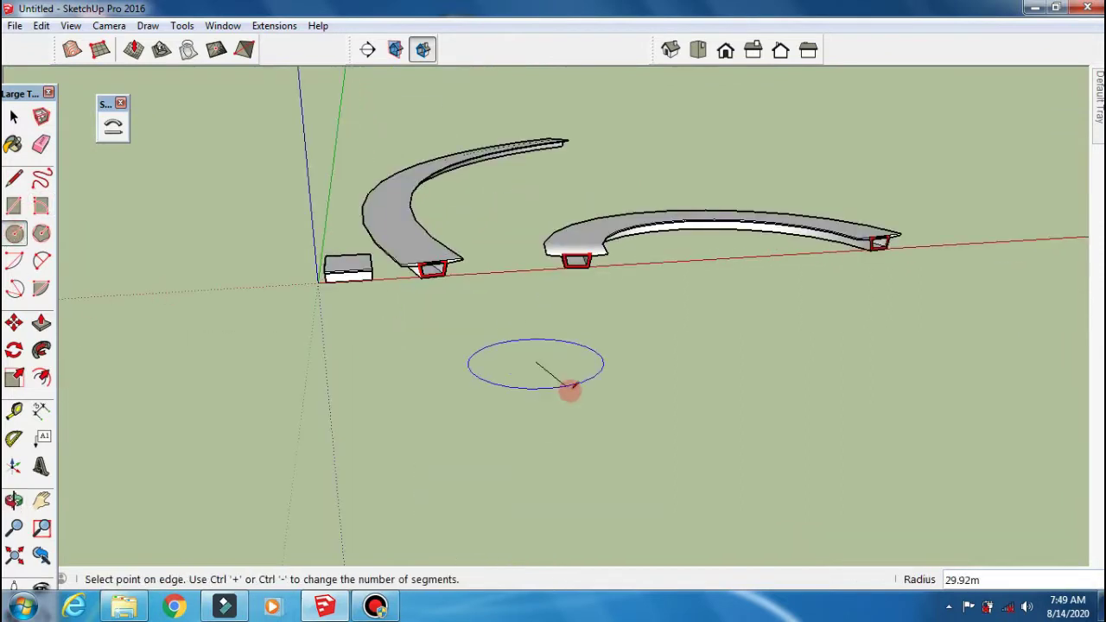
left_click(660, 469)
left_click(14, 177)
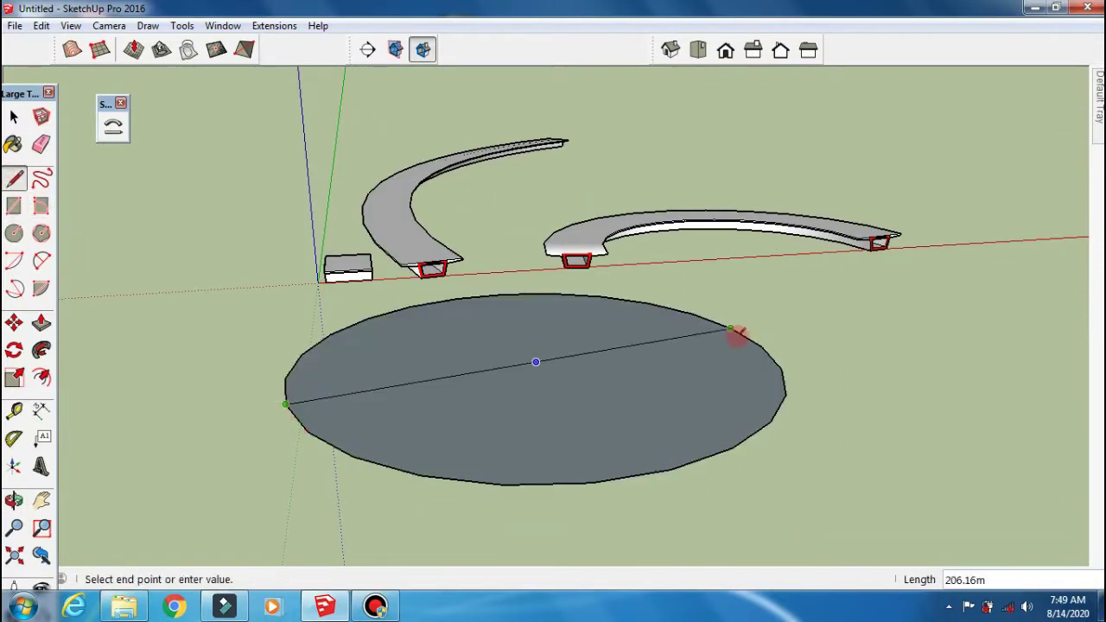
left_click(40, 144)
left_click_drag(464, 476, 562, 417)
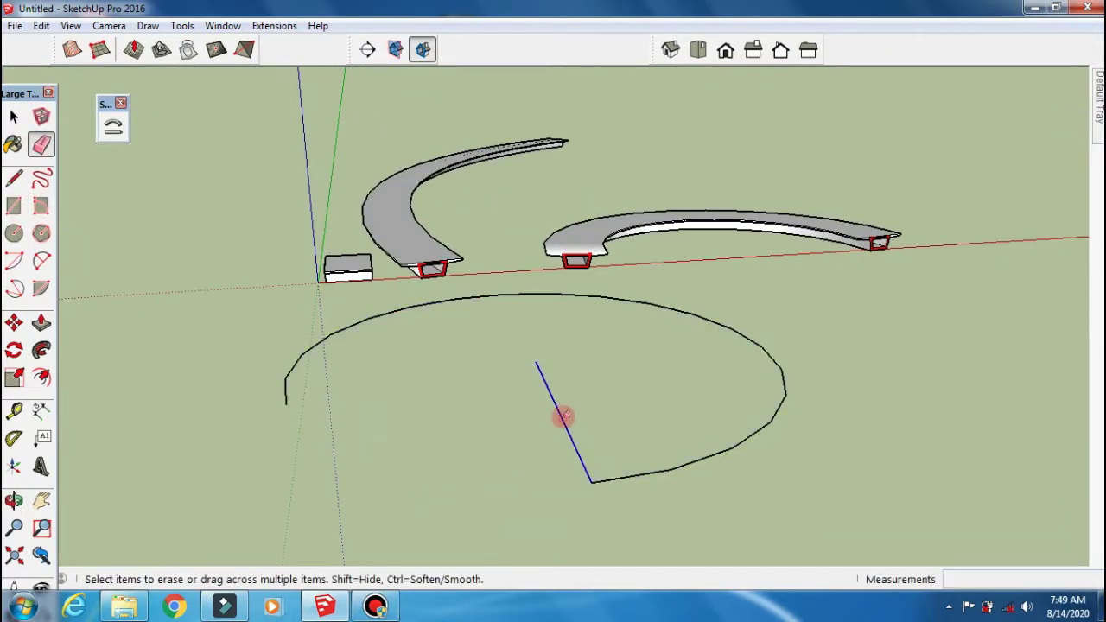
Step: Bend the box along the open circular curve into a near-complete ring
left_click(13, 119)
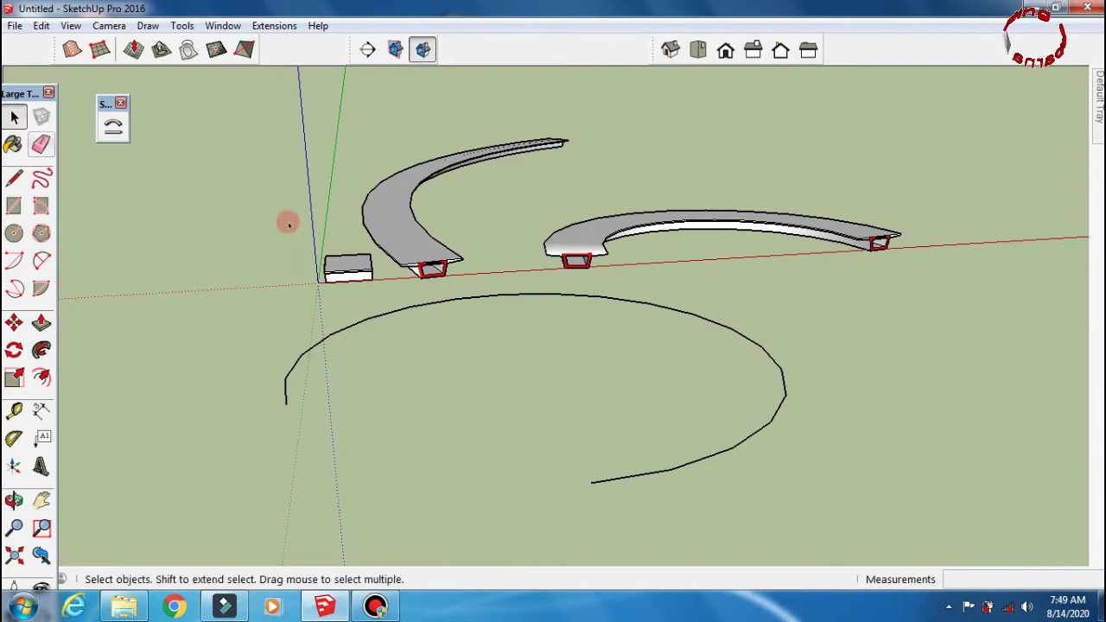
left_click(287, 405)
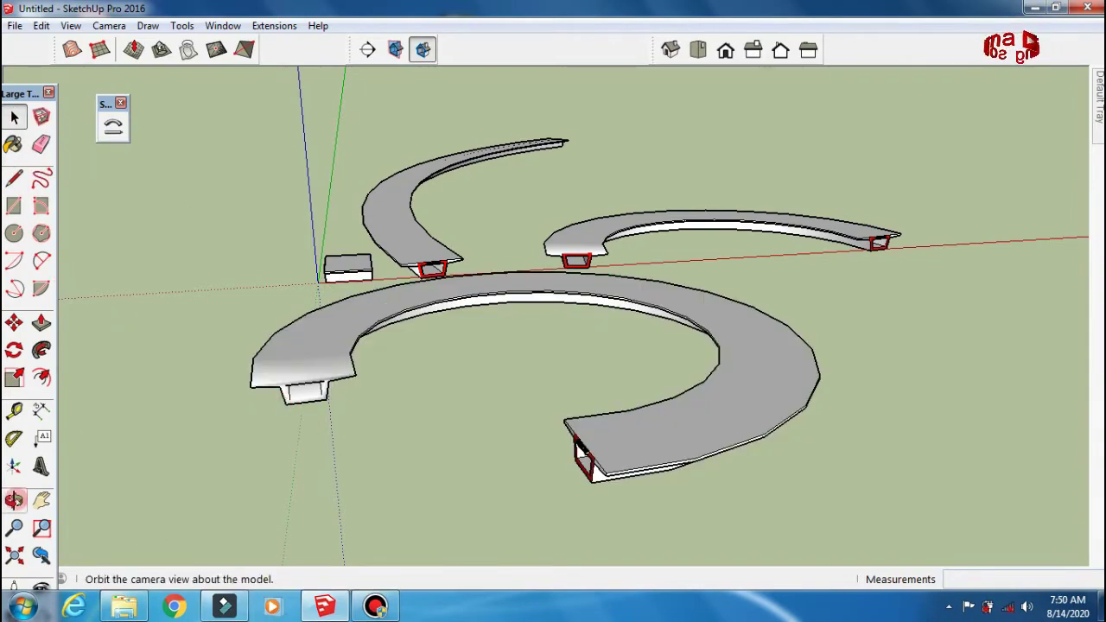
left_click(13, 500)
mouse_move(345, 447)
left_mouse_down()
mouse_move(360, 230)
mouse_move(729, 230)
mouse_move(870, 440)
mouse_move(375, 470)
mouse_move(569, 263)
mouse_move(835, 289)
mouse_move(778, 511)
mouse_move(568, 409)
mouse_move(863, 472)
mouse_move(582, 354)
left_mouse_up()
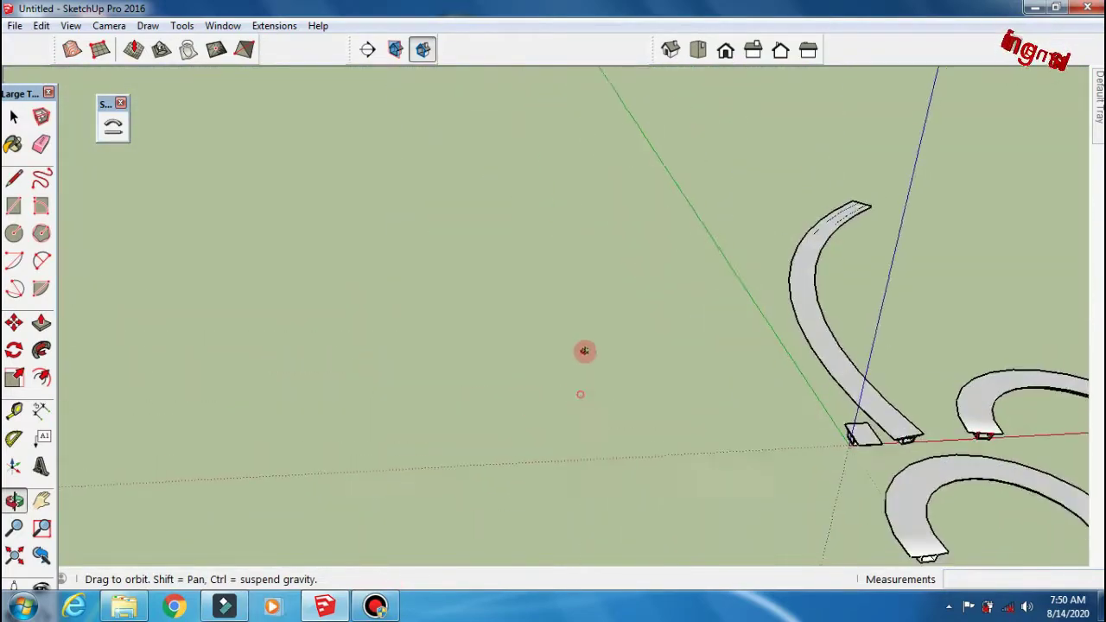
Step: Draw a circle on the ground and push/pull it into a tall cylinder
left_click(15, 233)
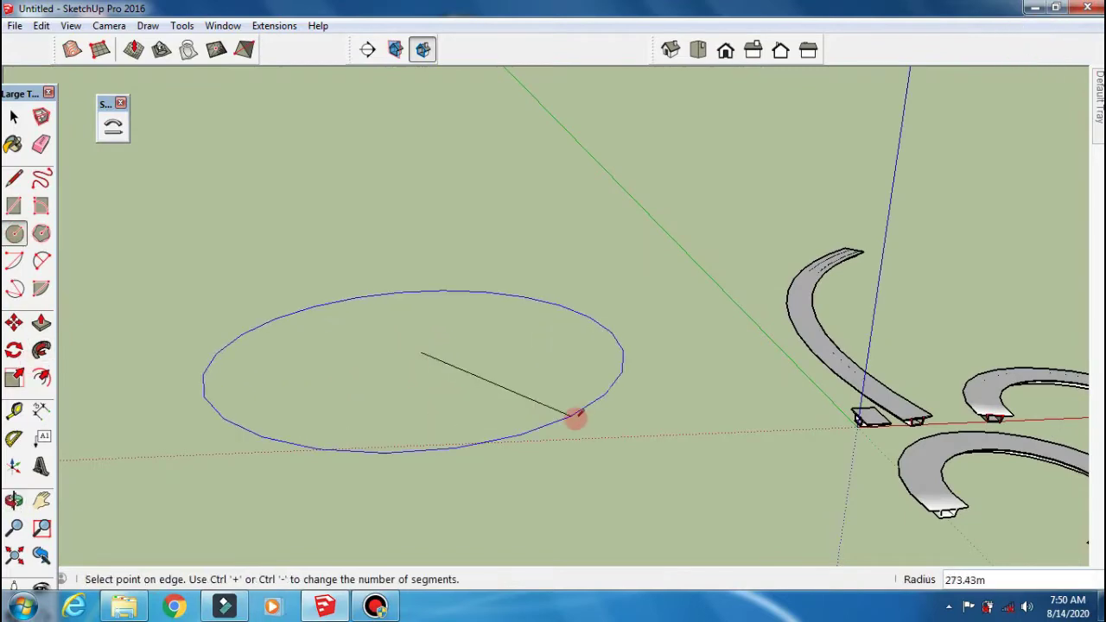
left_click(576, 418)
left_click(41, 323)
left_click(407, 289)
left_click(141, 205)
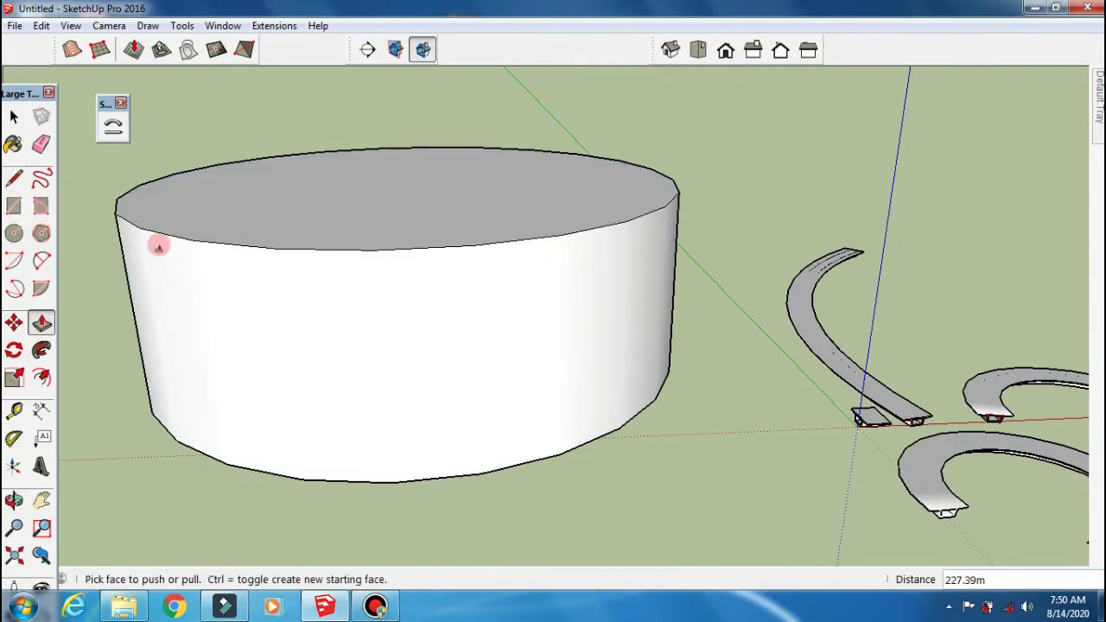
key("space")
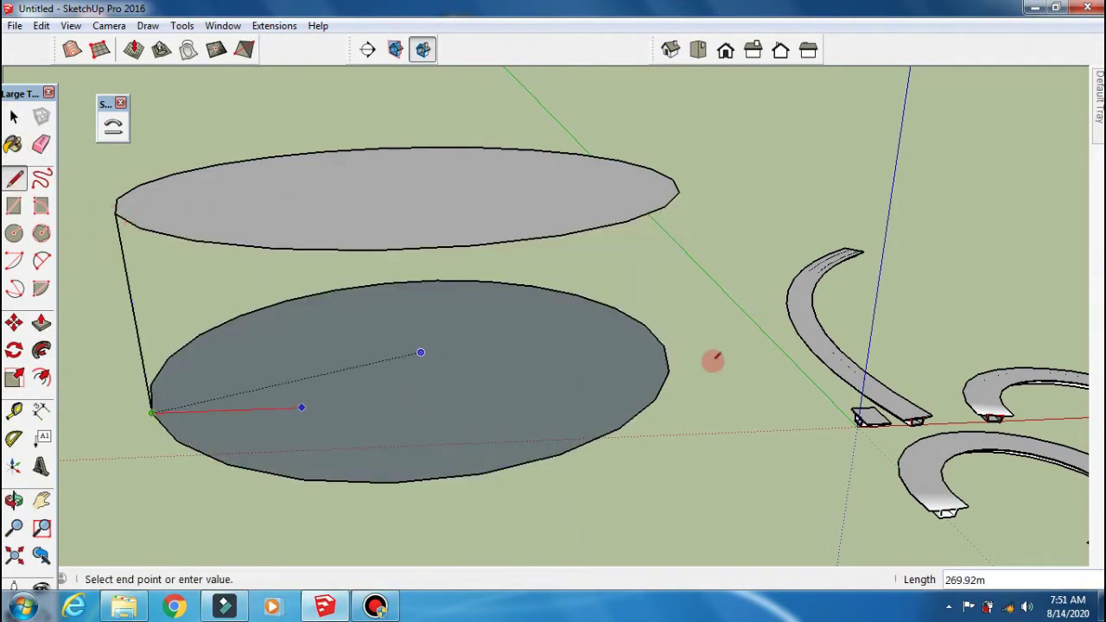
Step: Draw a vertical helper edge between the cylinder's bottom and top circles
left_click(680, 197)
left_click(668, 372)
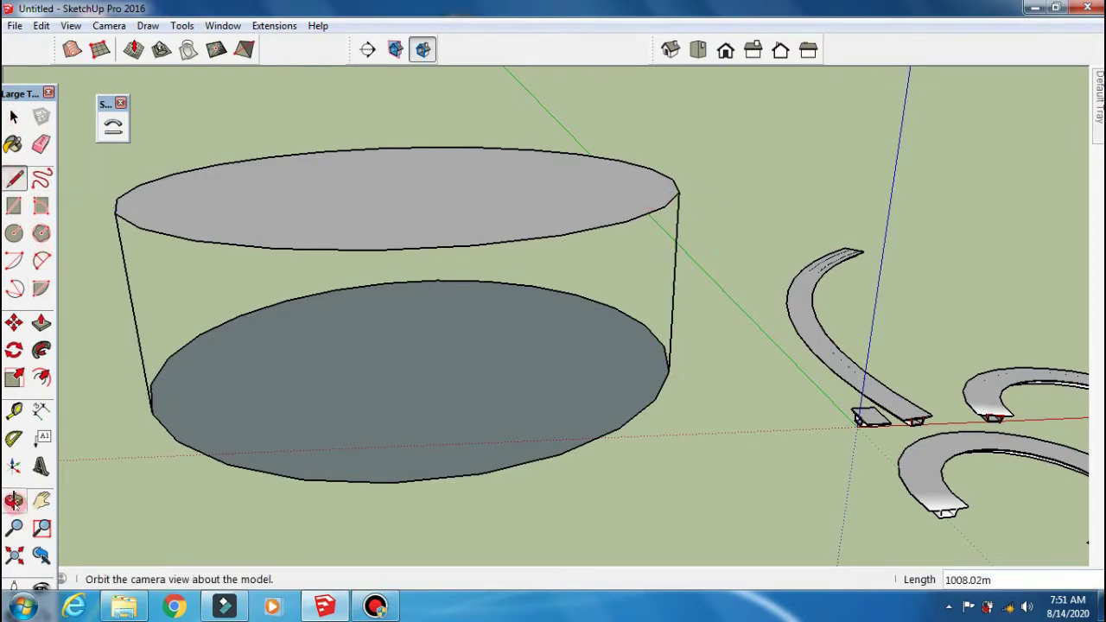
middle_click_drag(889, 506, 640, 248)
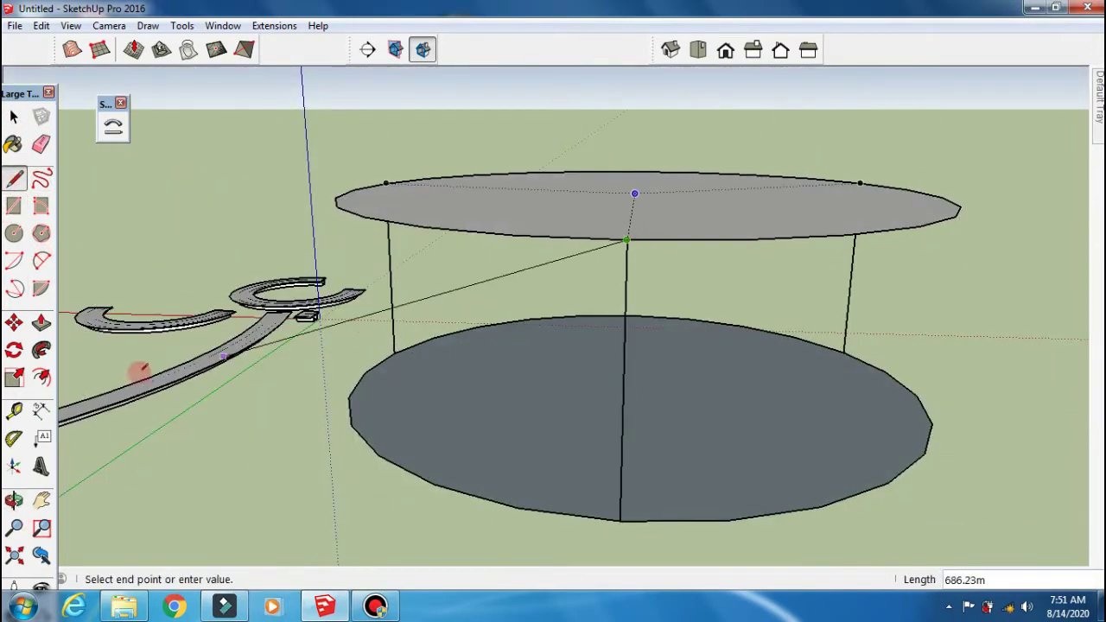
left_click(14, 502)
mouse_move(197, 501)
left_mouse_down()
mouse_move(186, 518)
mouse_move(130, 415)
left_mouse_up()
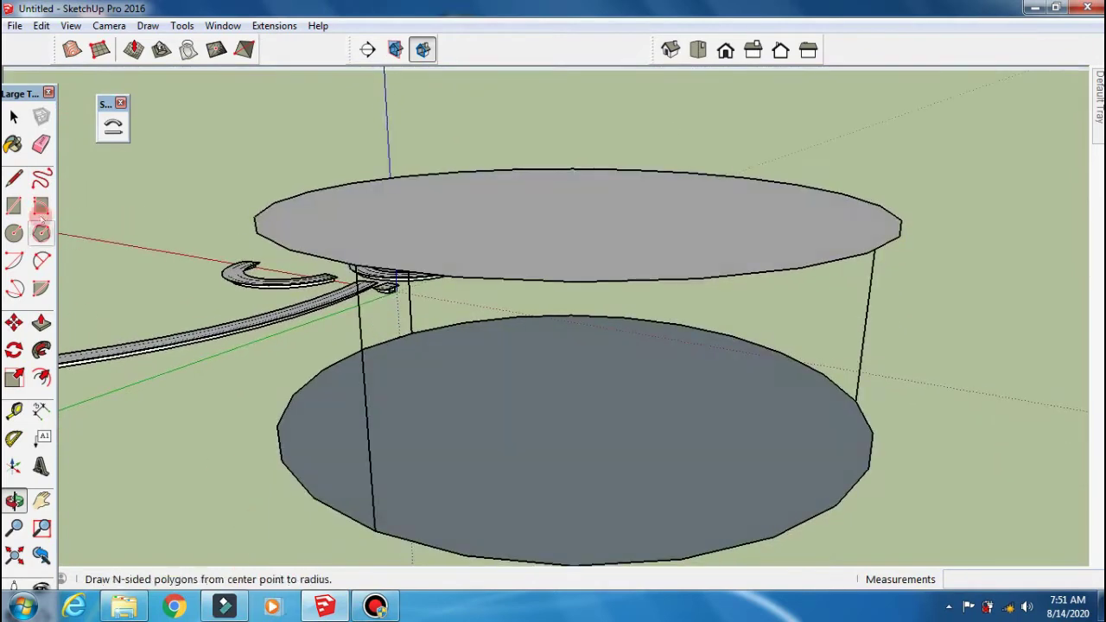
left_click(14, 177)
left_click(411, 334)
key("Escape")
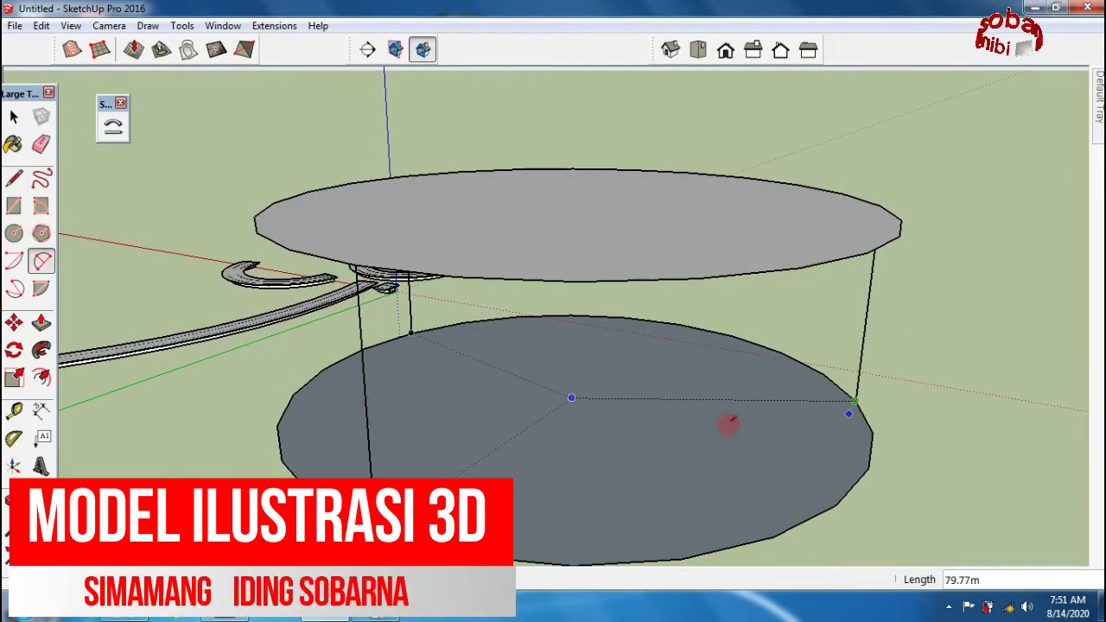
Step: Draw arcs across the bottom face and rising up to the top circle
left_click(837, 478)
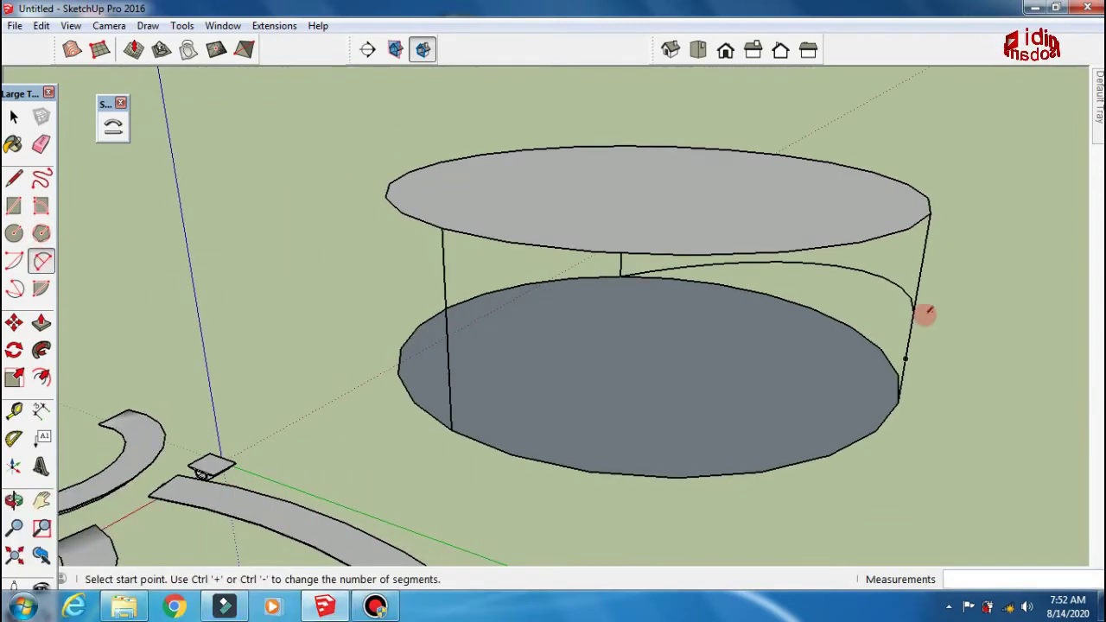
left_click(912, 311)
left_click(442, 240)
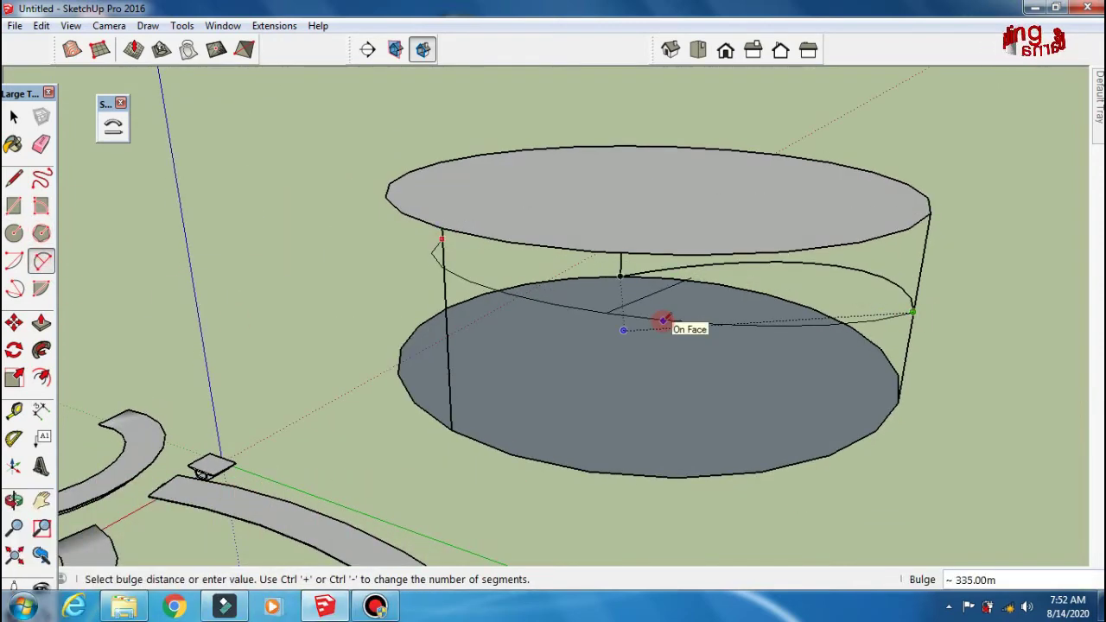
left_click(664, 368)
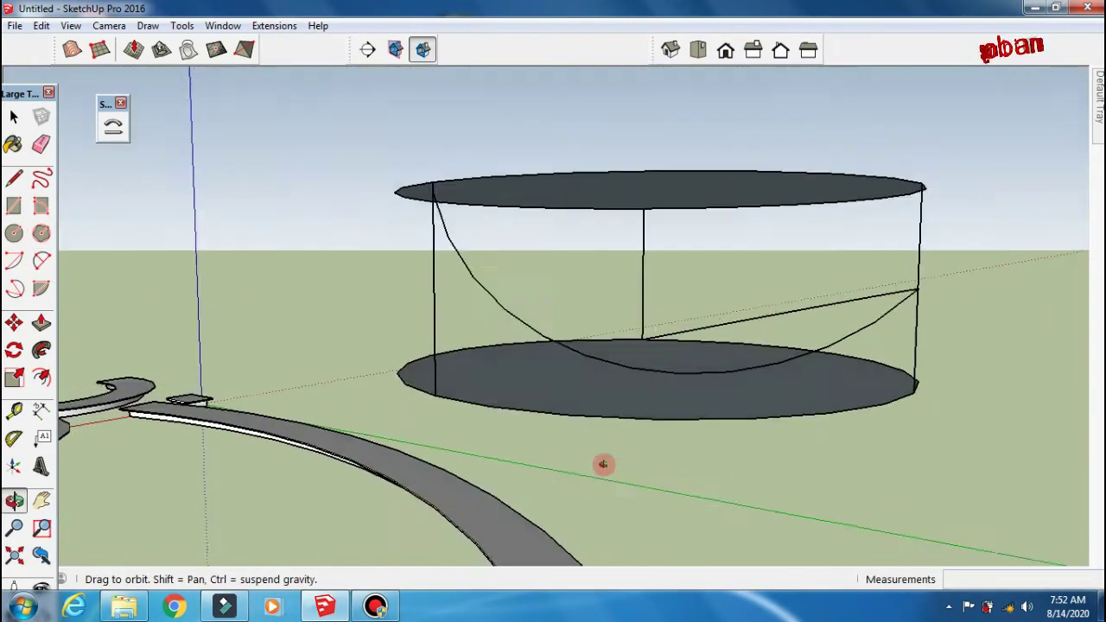
middle_click_drag(603, 462, 571, 449)
left_click(914, 311)
Step: Erase the cylinder's faces and helper edges, leaving only the rising curve
left_click(427, 215)
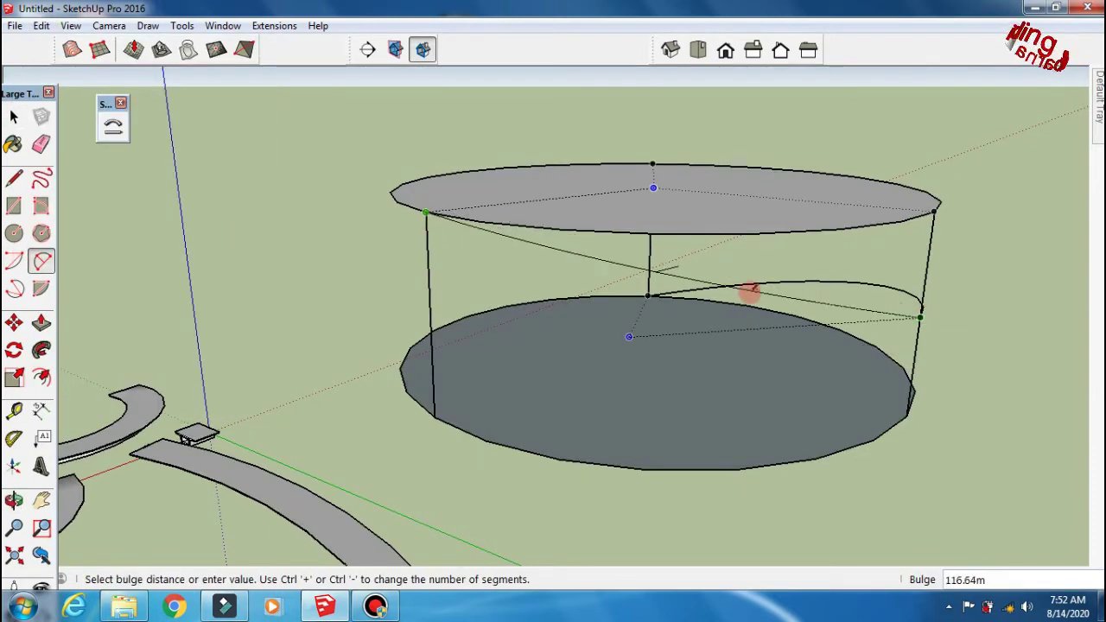
left_click(749, 291)
key("e")
left_click(683, 209)
left_click_drag(427, 289, 916, 409)
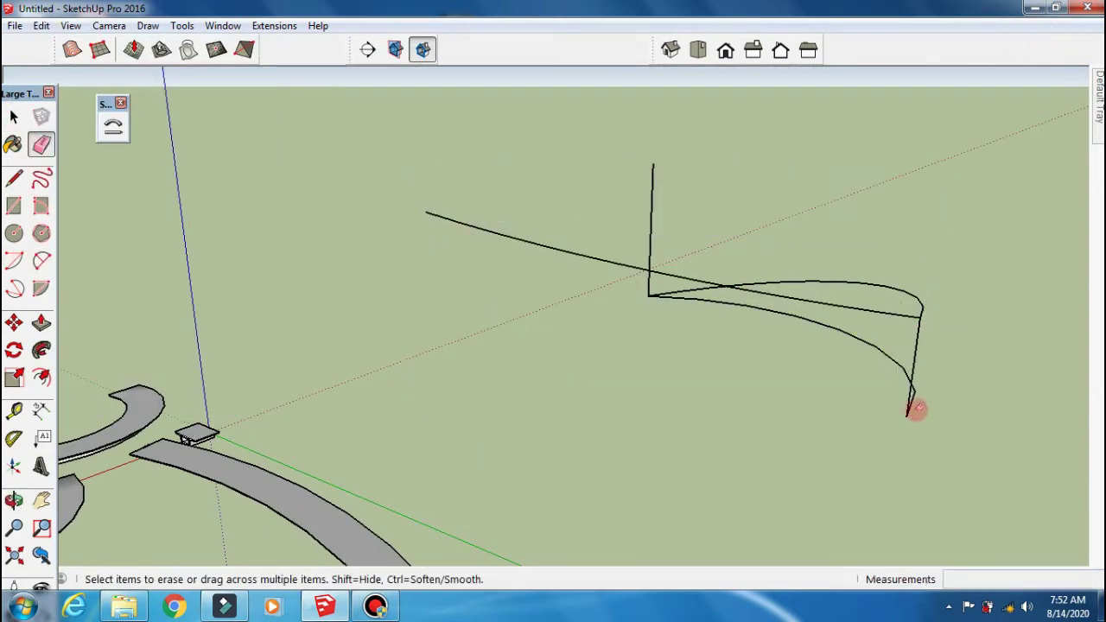
mouse_move(312, 408)
left_mouse_down()
mouse_move(666, 464)
mouse_move(714, 285)
mouse_move(674, 489)
mouse_move(926, 440)
mouse_move(872, 484)
left_mouse_up()
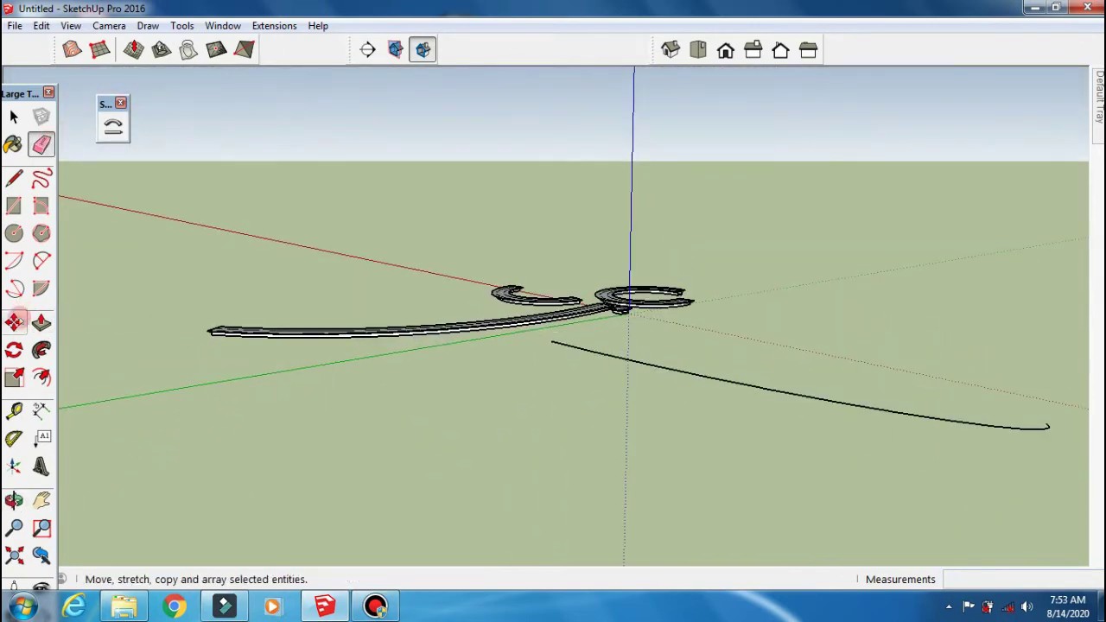
Step: Move the rising curved arc into place near the origin
left_click(550, 342)
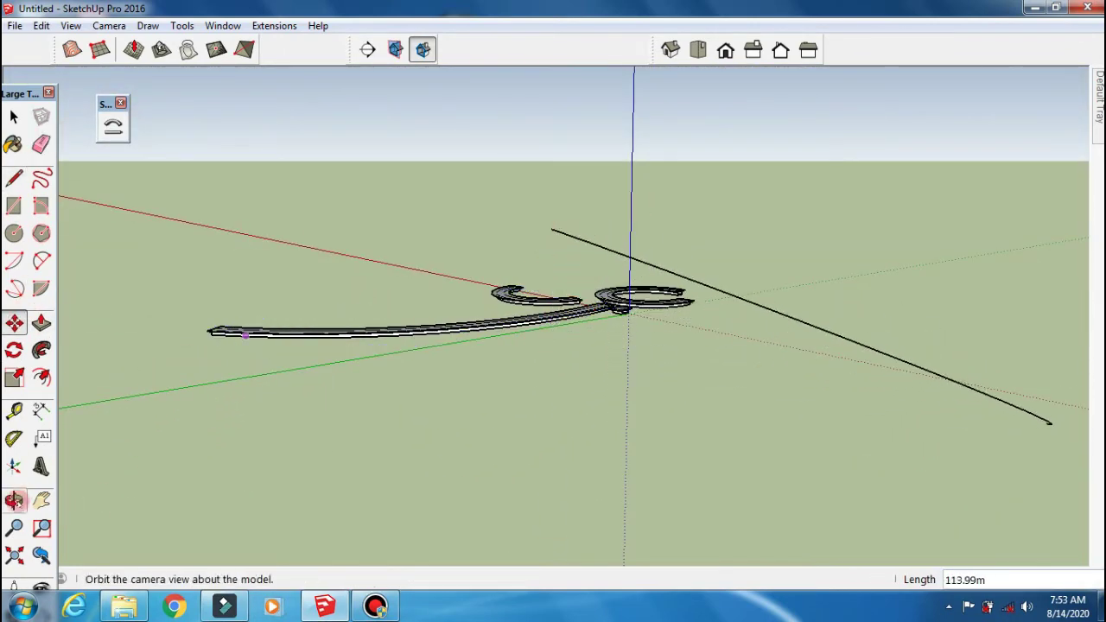
left_click(15, 499)
left_click_drag(617, 469, 608, 350)
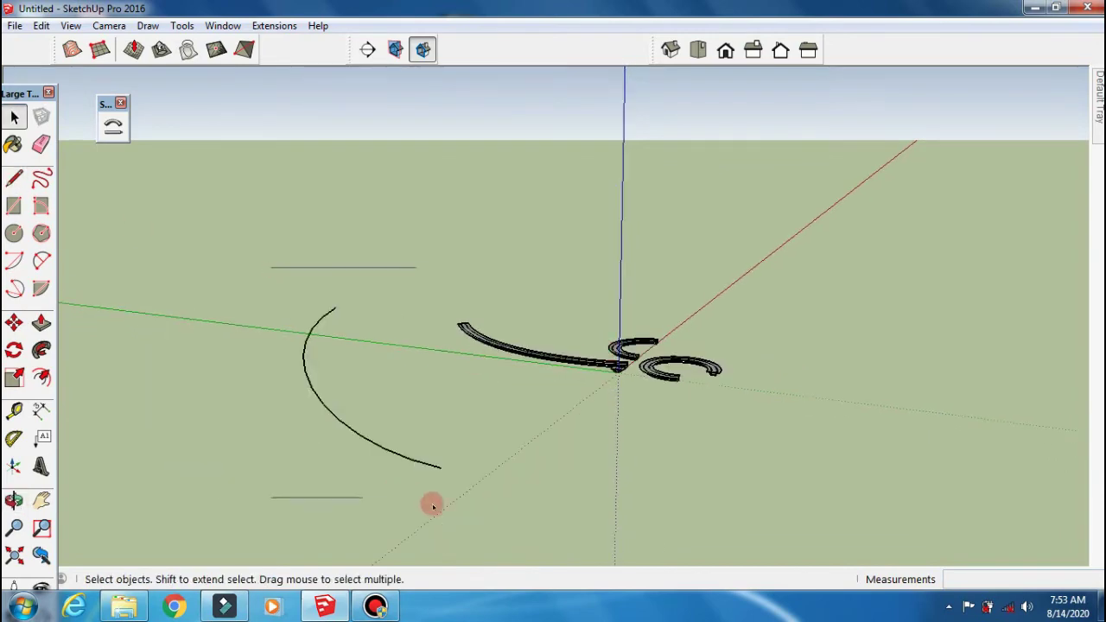
left_click_drag(432, 505, 445, 505)
key("m")
left_click(455, 453)
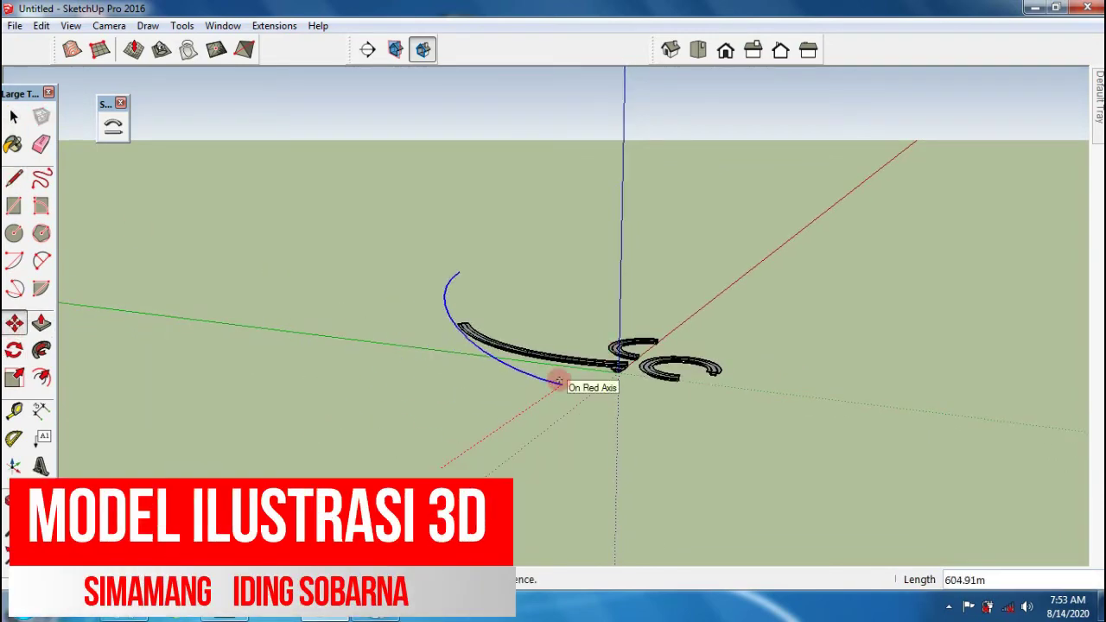
key("space")
Step: Bend the short straight box segment along the rising arc with Shape Bender
scroll(405, 269, "up", 5)
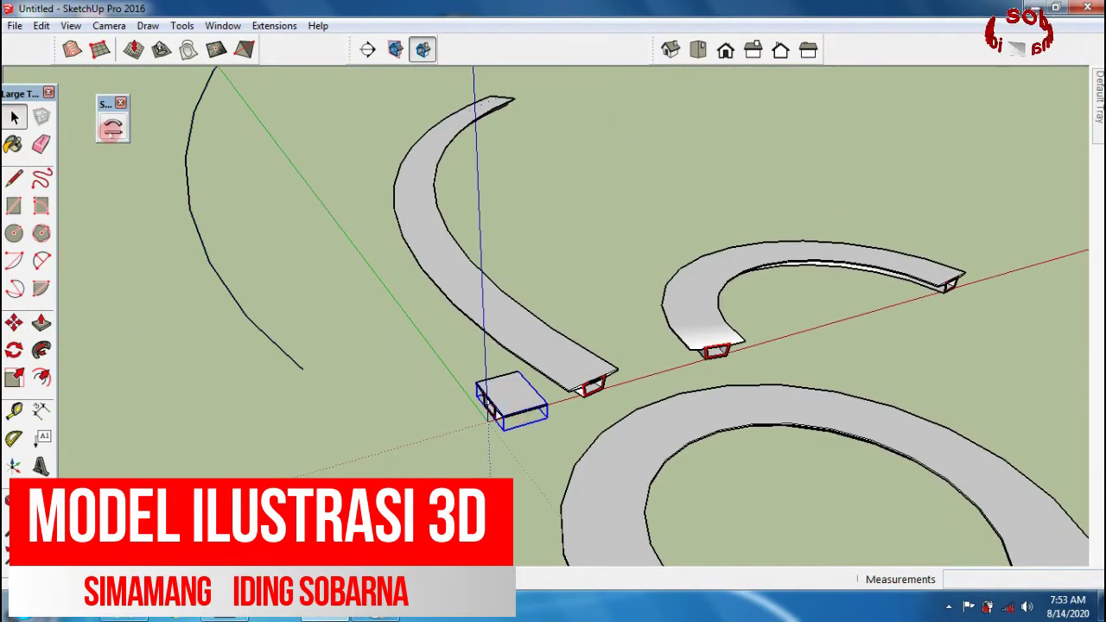
left_click(112, 128)
scroll(518, 415, "up", 5)
left_click(388, 432)
scroll(388, 432, "down", 5)
left_click(306, 378)
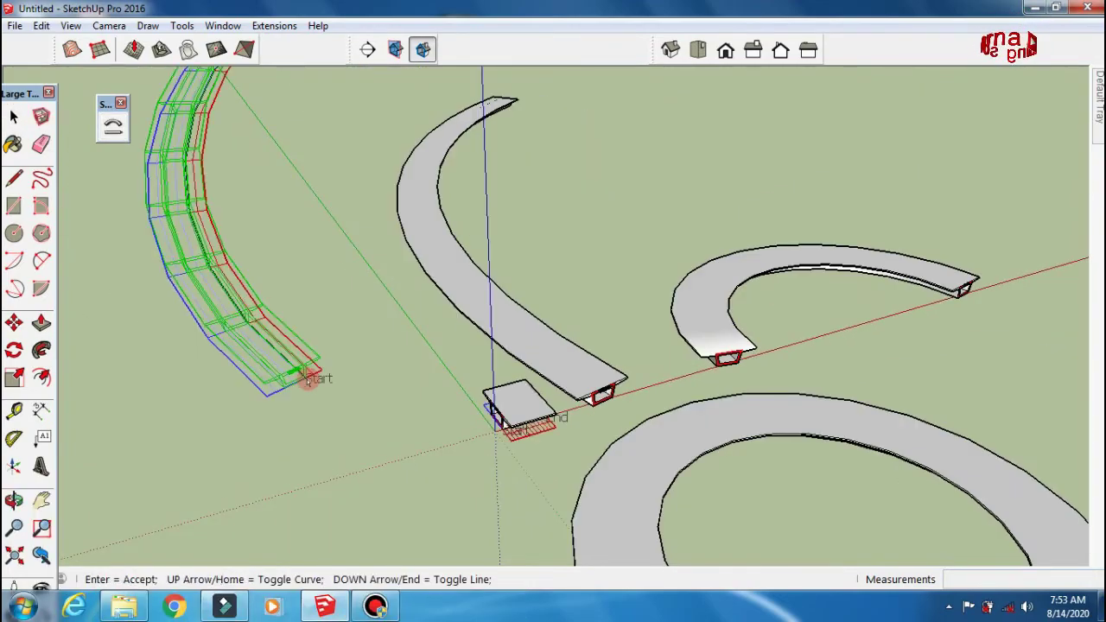
mouse_move(308, 381)
middle_mouse_down()
mouse_move(259, 469)
mouse_move(375, 426)
mouse_move(578, 390)
mouse_move(840, 445)
mouse_move(950, 267)
mouse_move(434, 390)
mouse_move(617, 472)
mouse_move(88, 502)
middle_mouse_up()
Step: Place the 'terima kasih sudah nonton…' 3D text in the model and scale it larger
left_click(40, 467)
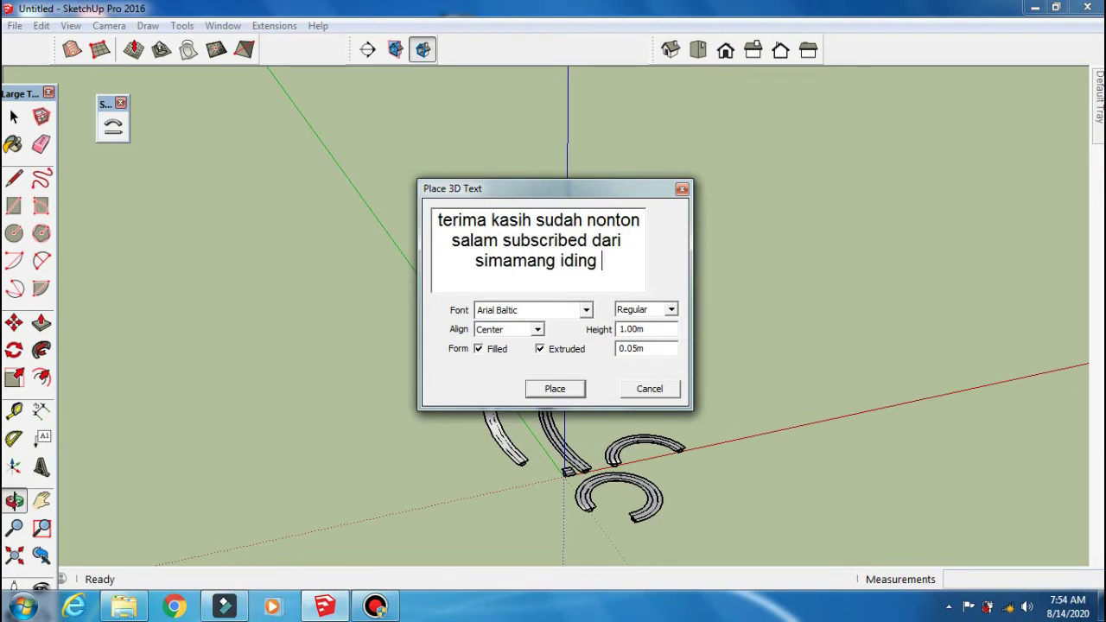
left_click(556, 389)
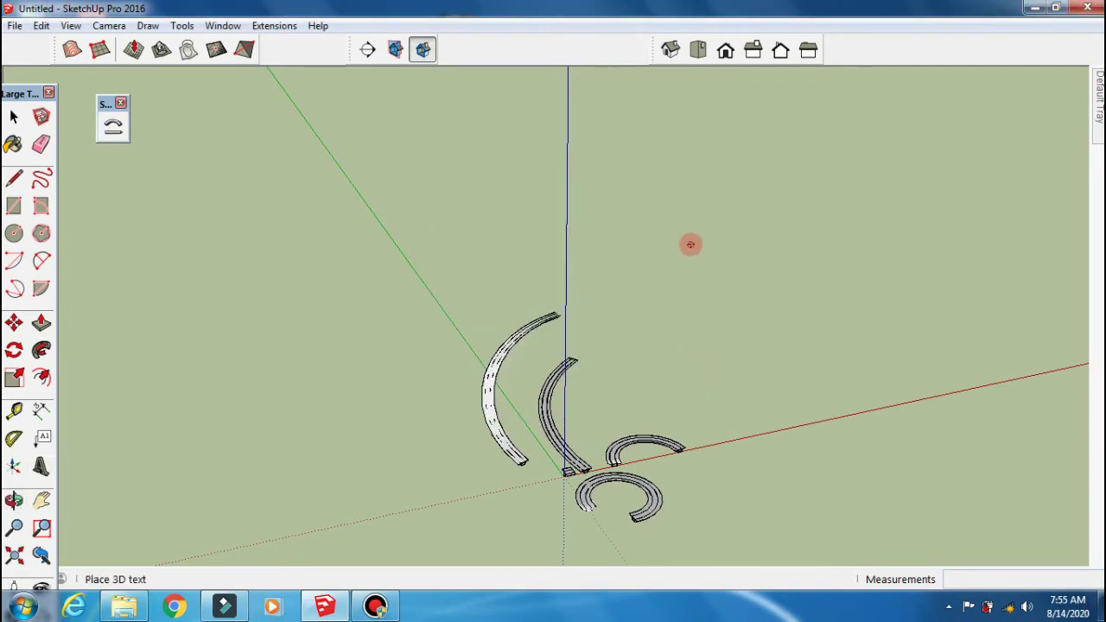
key("o")
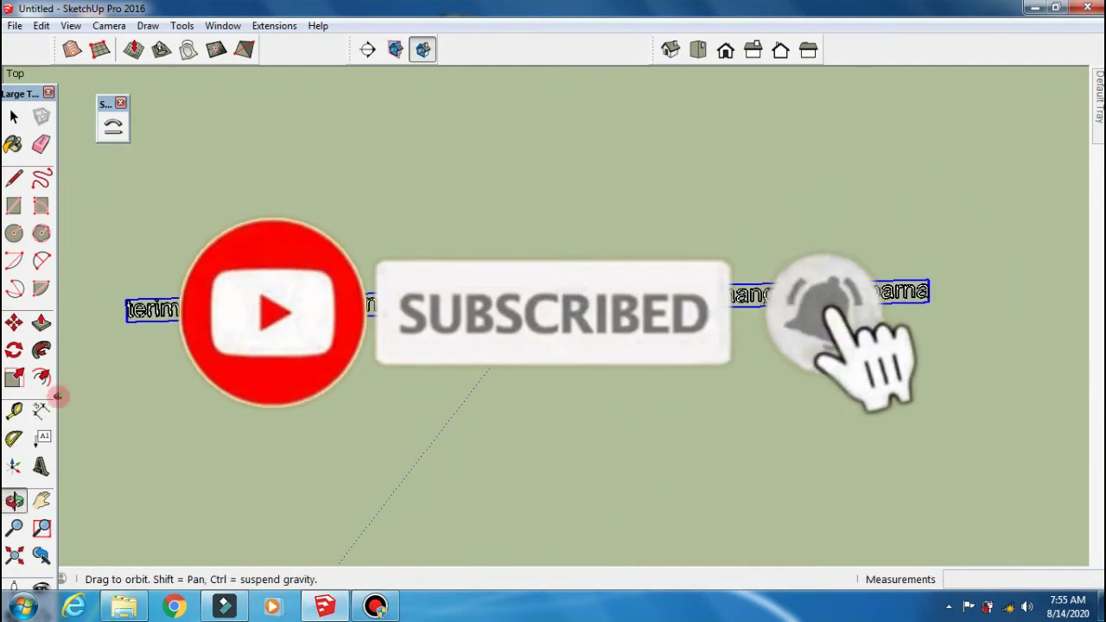
key("s")
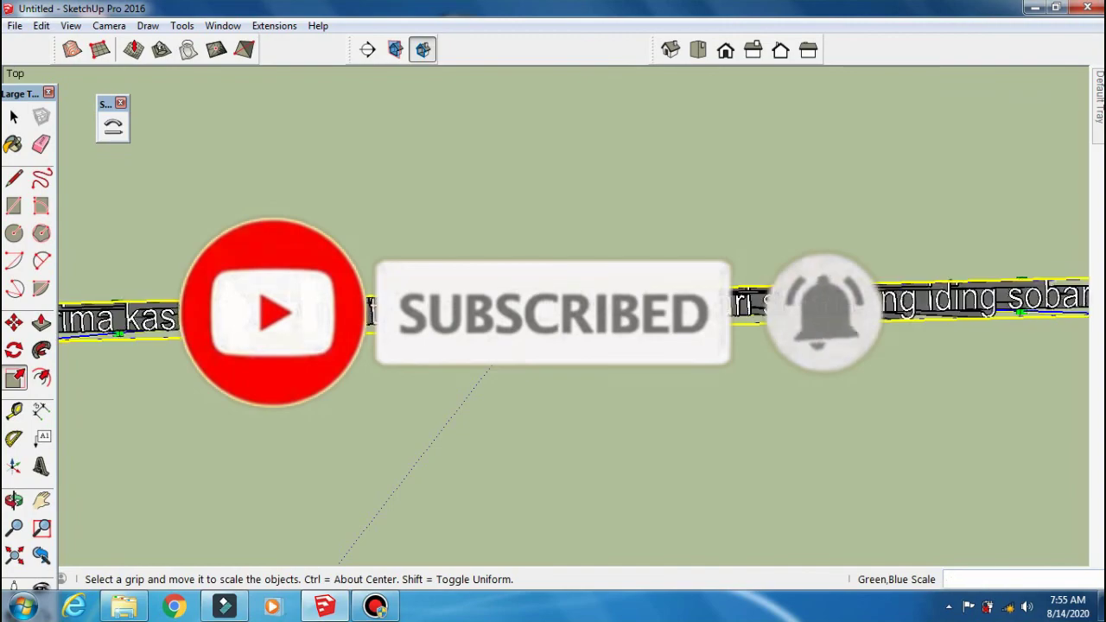